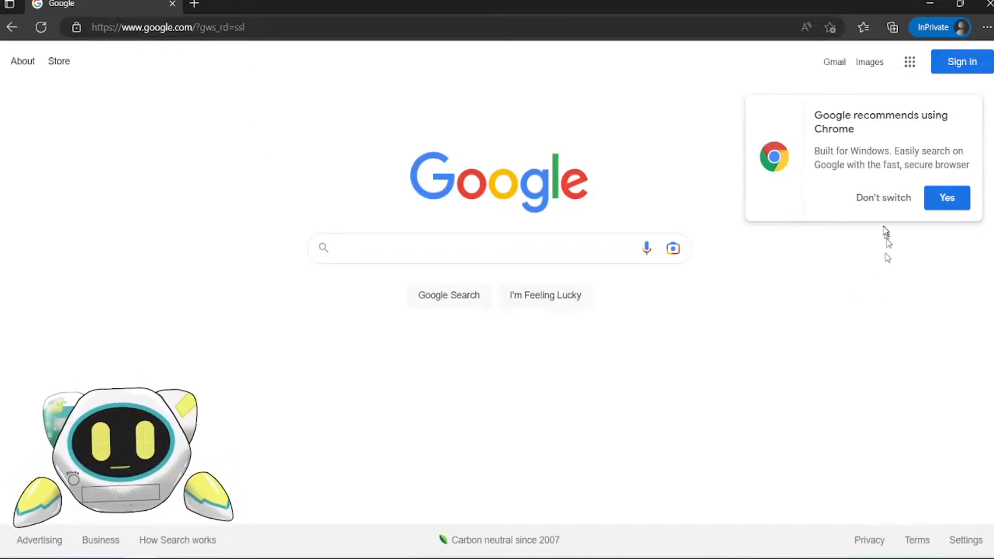
# Step: Decline the Chrome suggestion, search Google for "SQL server express" and open Microsoft's SQL Server Downloads page
pyautogui.click(879, 203)
pyautogui.click(470, 247)
pyautogui.write('SQL server express')
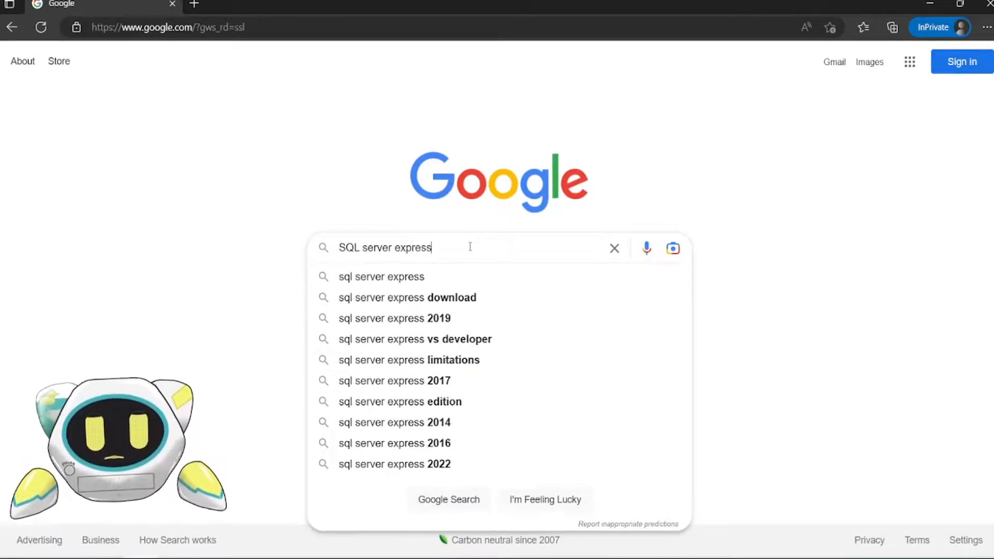
pyautogui.press('Return')
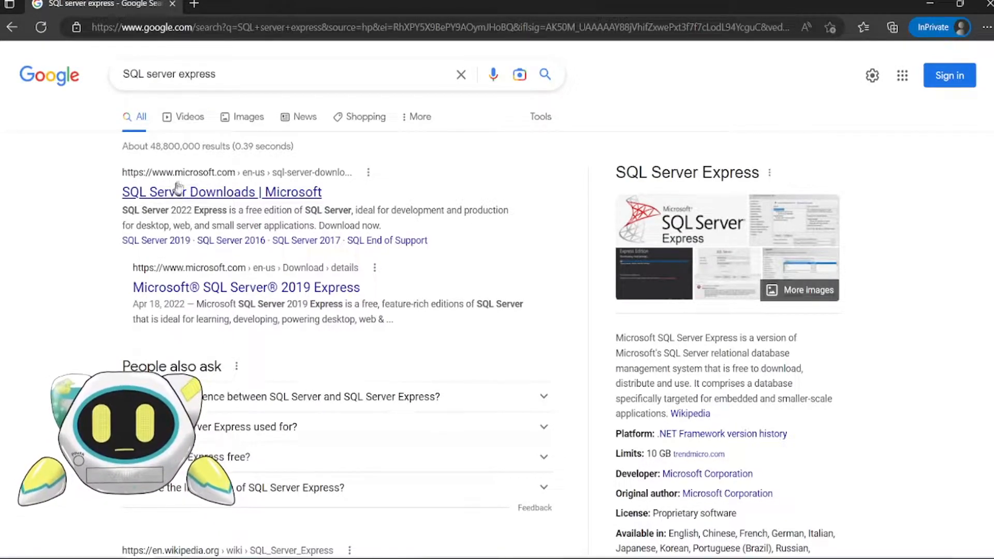
pyautogui.click(214, 195)
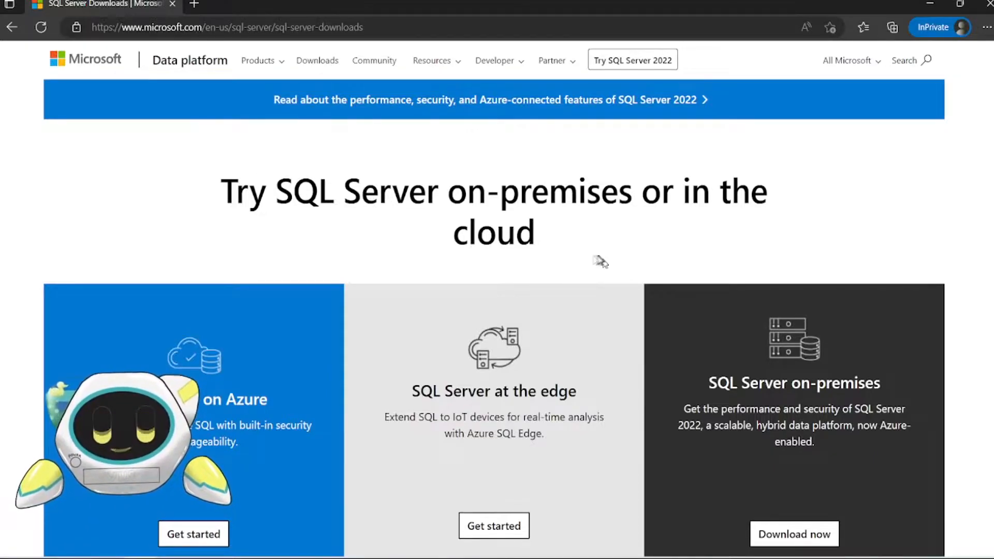
# Step: Download the free SQL Server 2022 Express edition installer from the specialized editions section
pyautogui.scroll(-5, 605, 283)
pyautogui.scroll(-4, 638, 325)
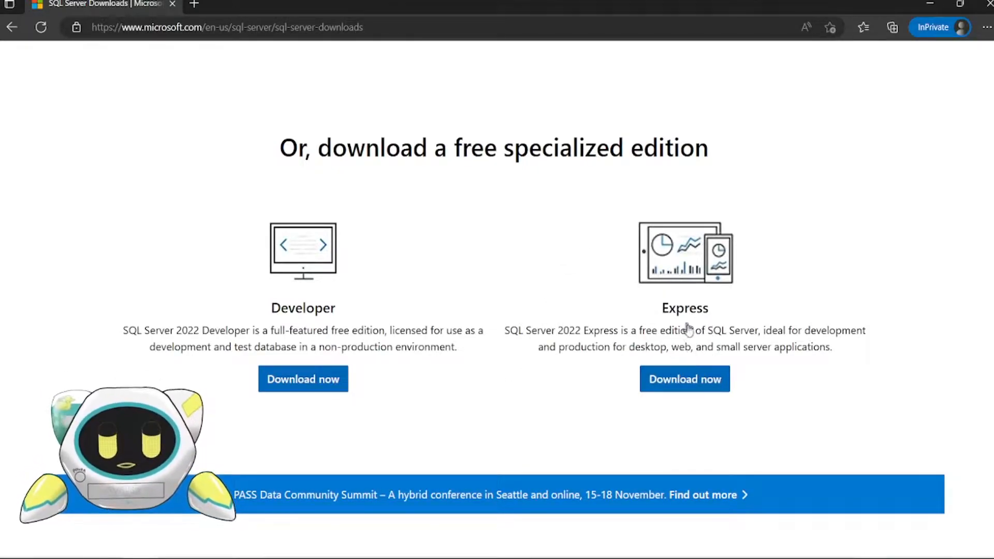
pyautogui.click(678, 382)
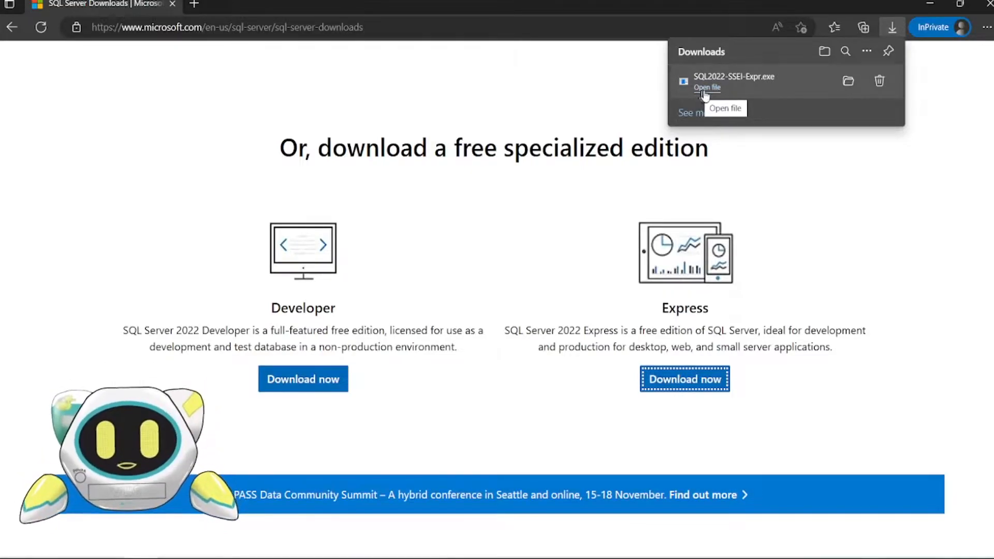
# Step: Run SQL2022-SSEI-Expr.exe and perform a Basic installation, accepting the license terms and the default install location
pyautogui.click(705, 88)
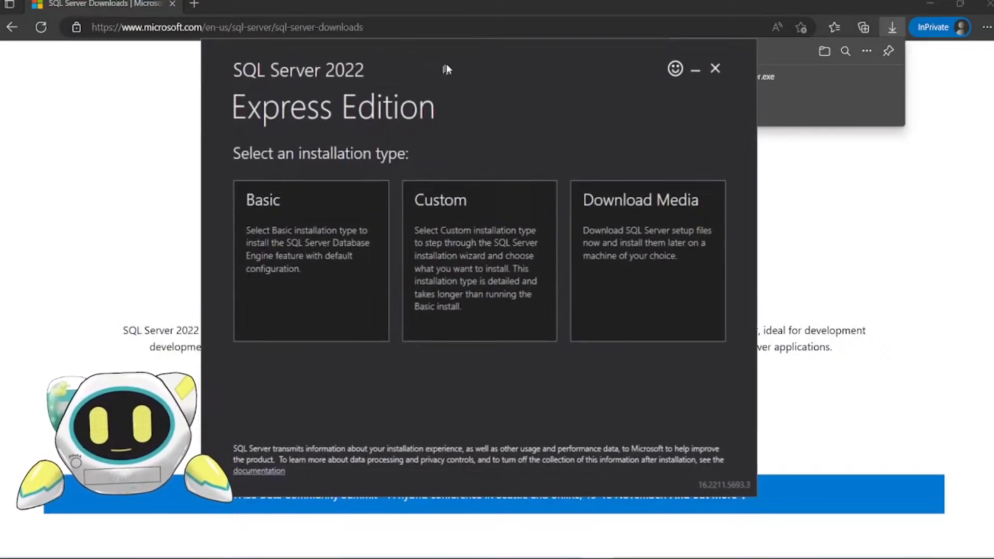
pyautogui.click(930, 5)
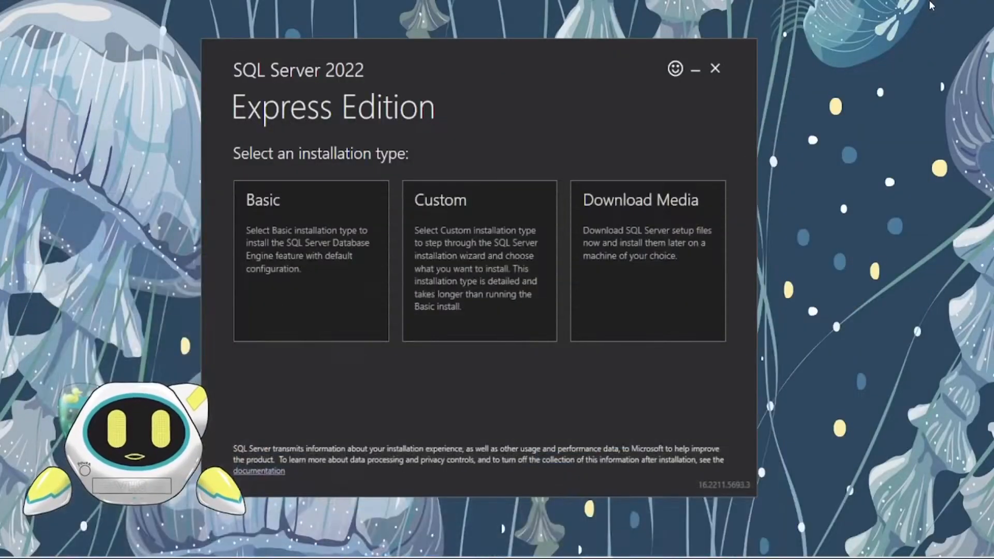
pyautogui.moveTo(514, 51); pyautogui.dragTo(579, 62)
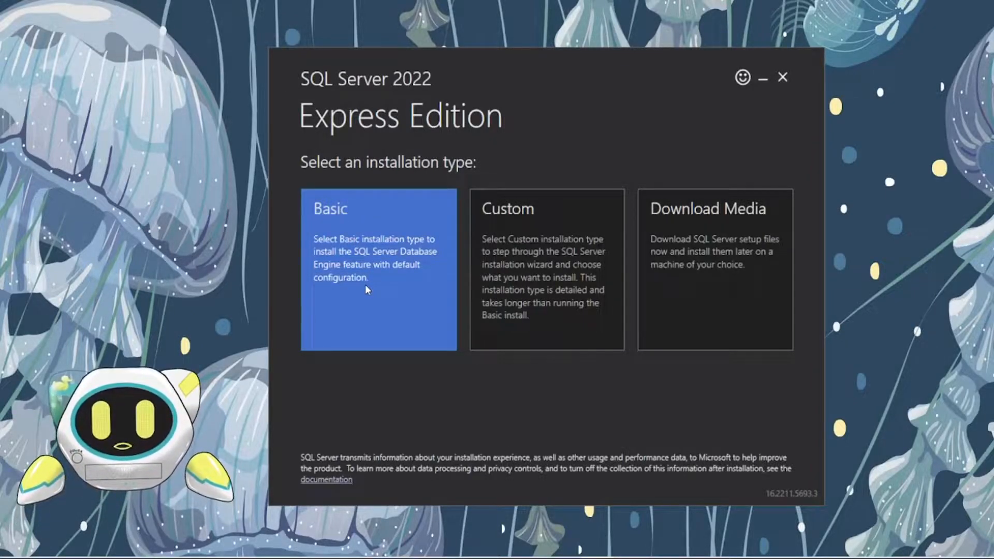
pyautogui.click(378, 243)
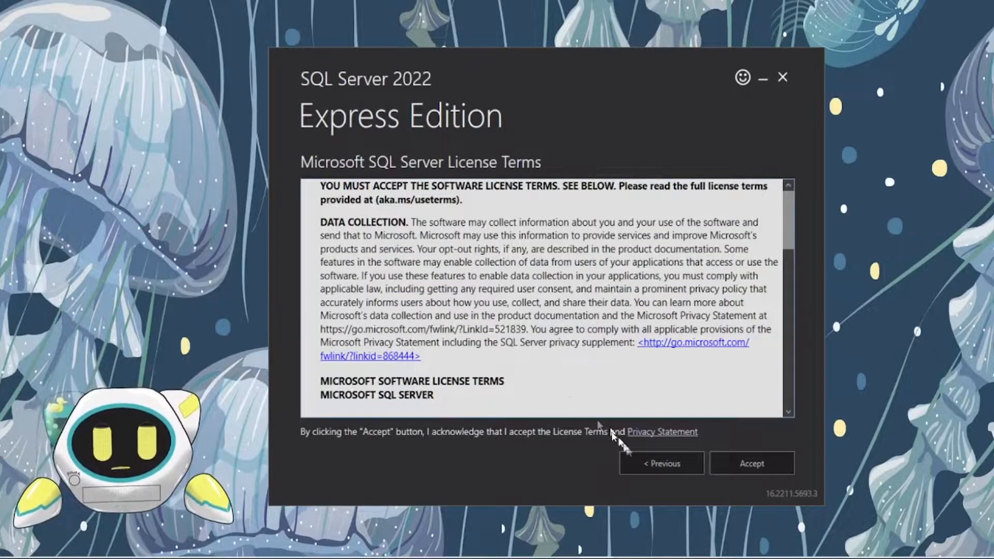
pyautogui.click(745, 462)
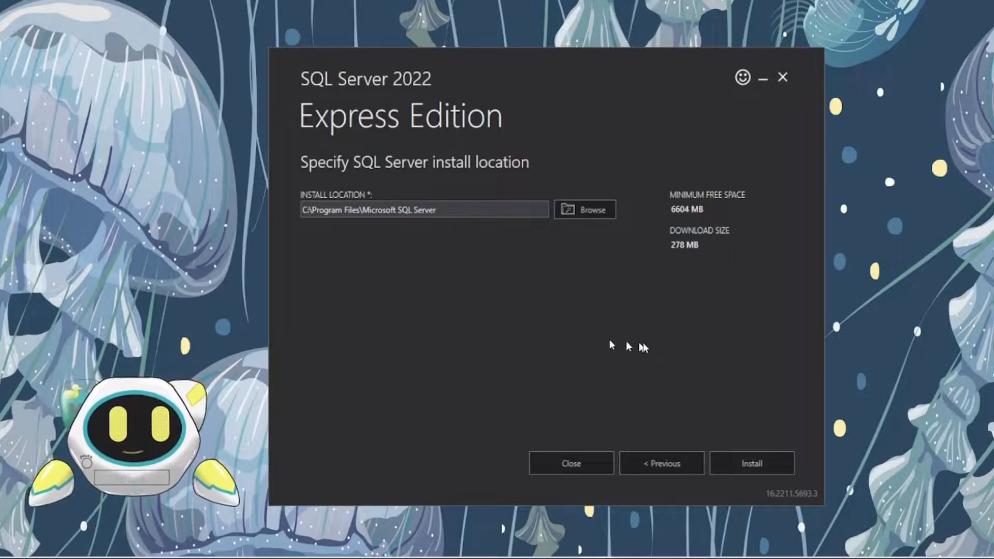
pyautogui.click(762, 467)
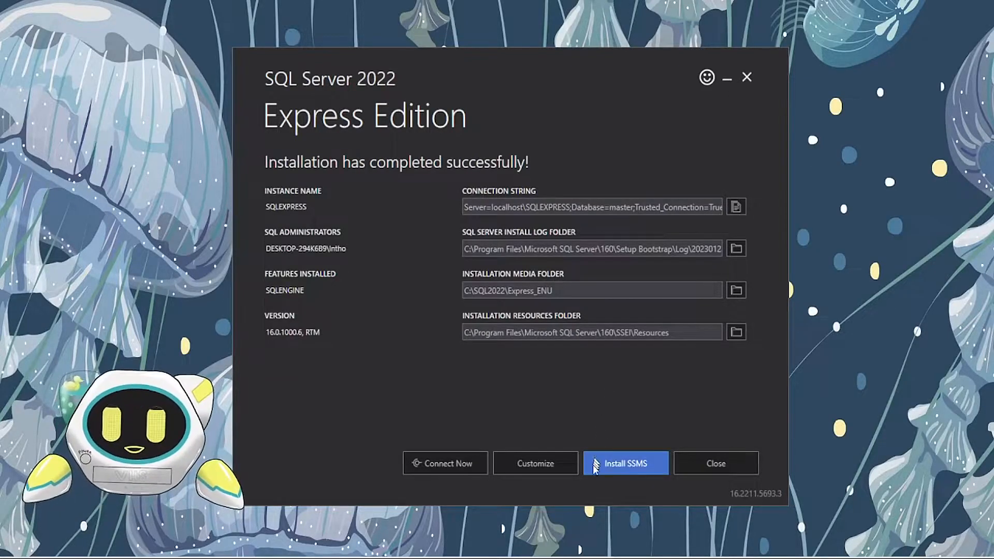
# Step: Close the finished SQL Server 2022 Express installer and confirm exiting it
pyautogui.click(622, 470)
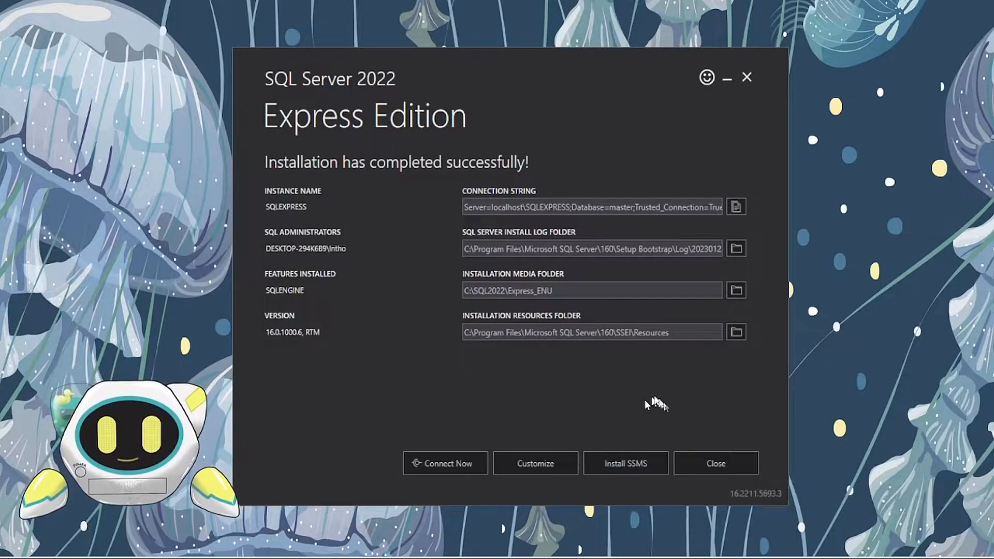
pyautogui.click(698, 461)
pyautogui.click(494, 310)
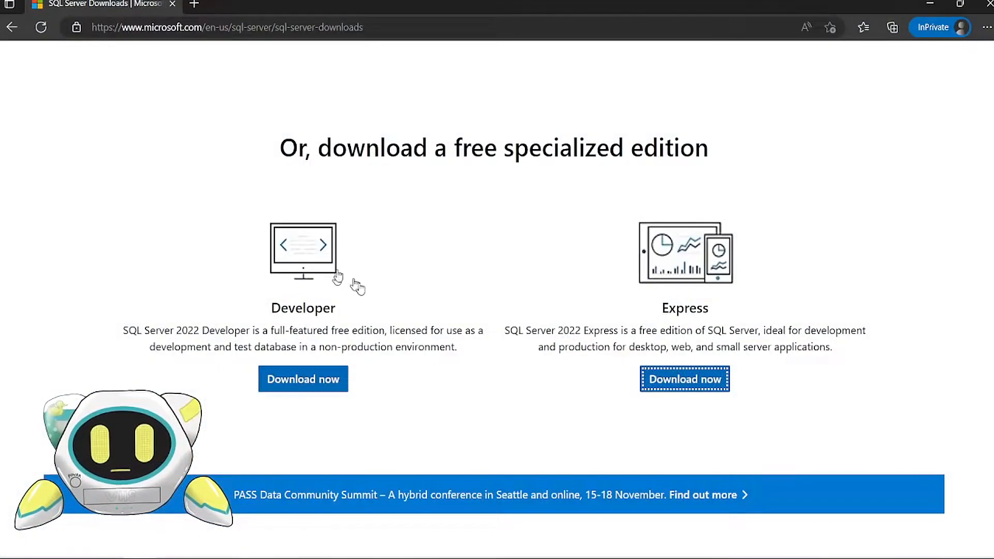
# Step: Return to google.com in the browser, search for "SQL management studio" and open Microsoft's Download SQL Server Management Studio (SSMS) page
pyautogui.click(284, 29)
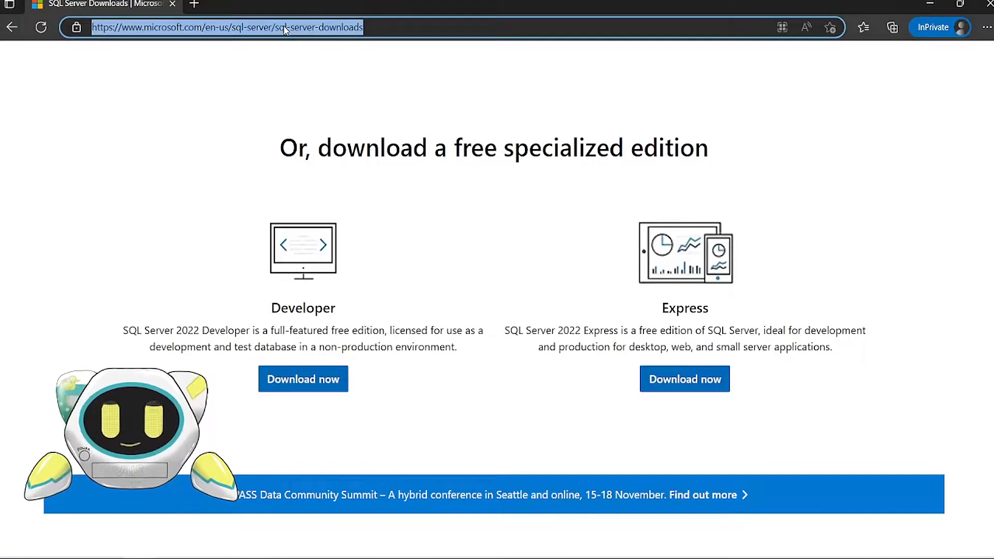
pyautogui.write('google.com')
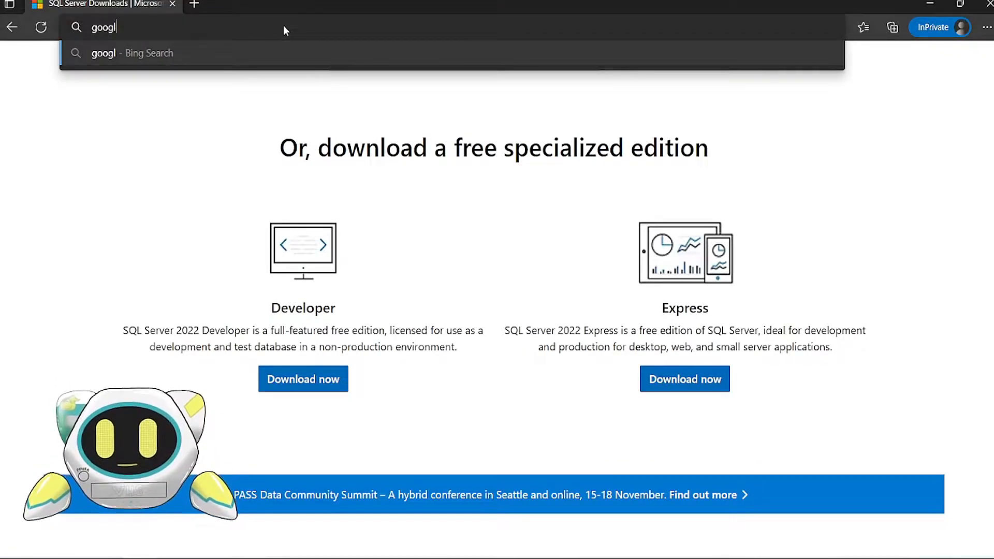
pyautogui.press('Return')
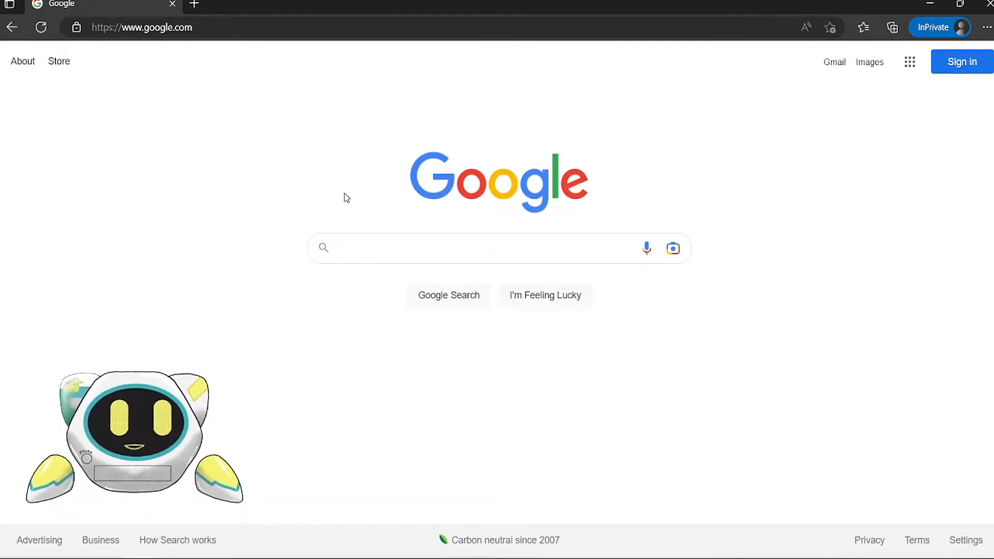
pyautogui.click(350, 249)
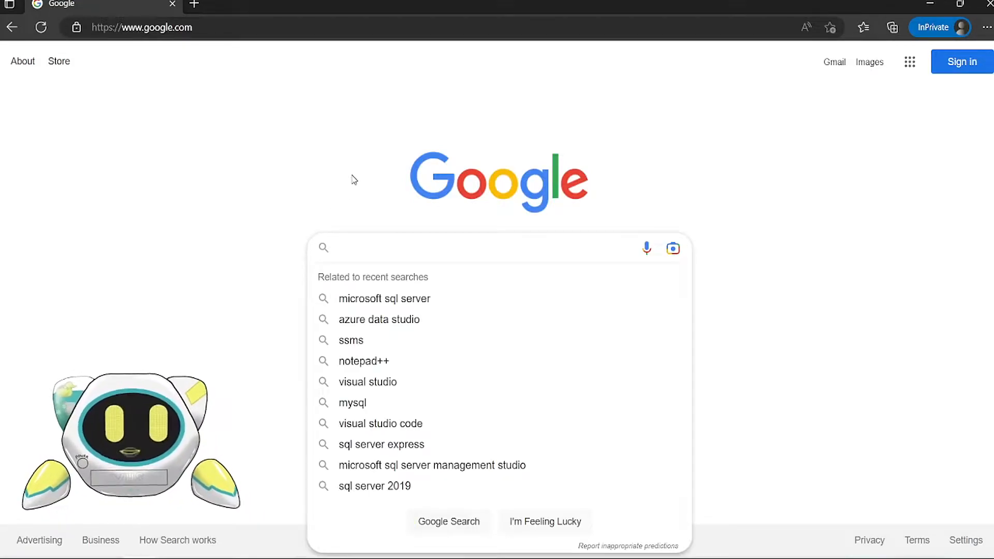
pyautogui.write('SQL management studio')
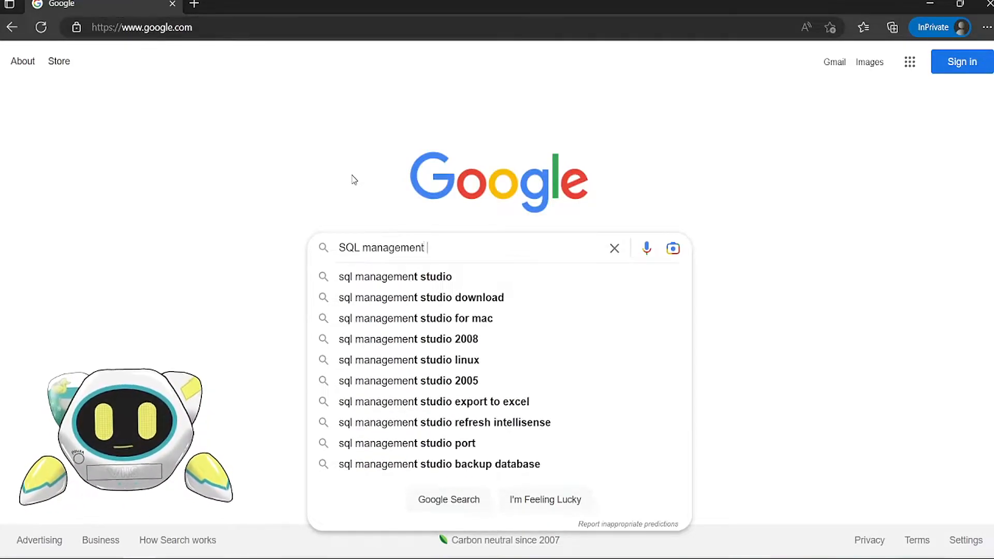
pyautogui.press('Return')
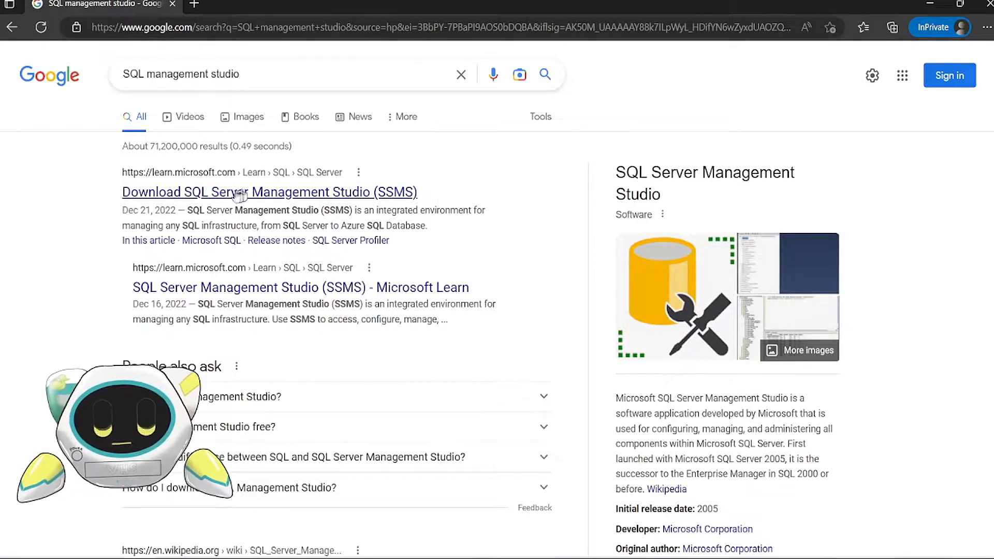
pyautogui.click(211, 200)
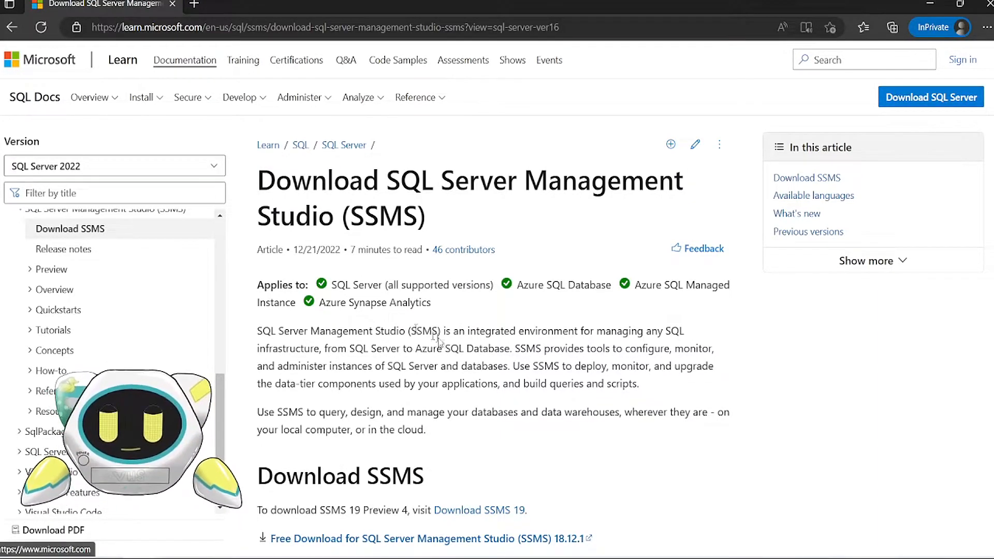
# Step: Go to the SSMS 19 download page and download SQL Server Management Studio (SSMS) 19 (Preview)
pyautogui.scroll(-2, 463, 337)
pyautogui.scroll(-2, 450, 308)
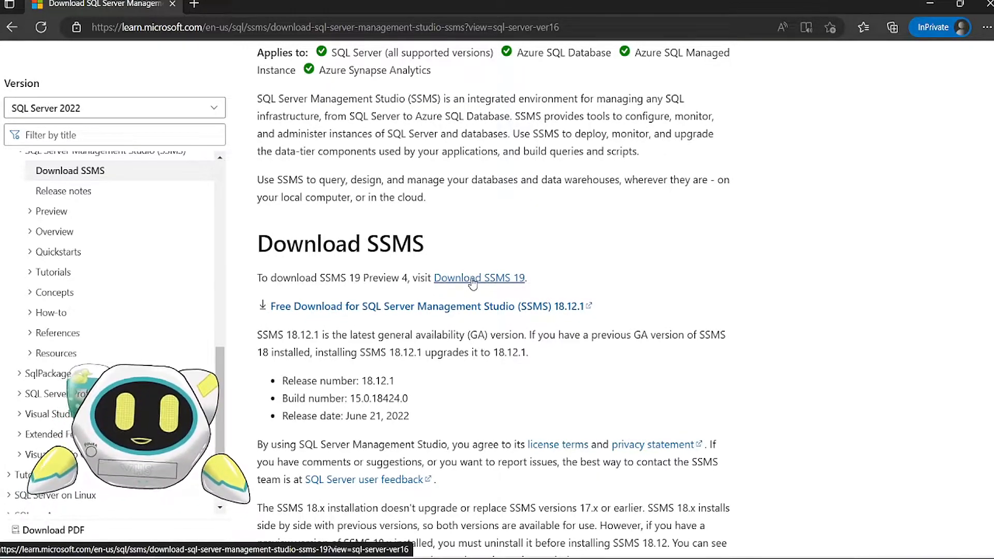
pyautogui.click(491, 281)
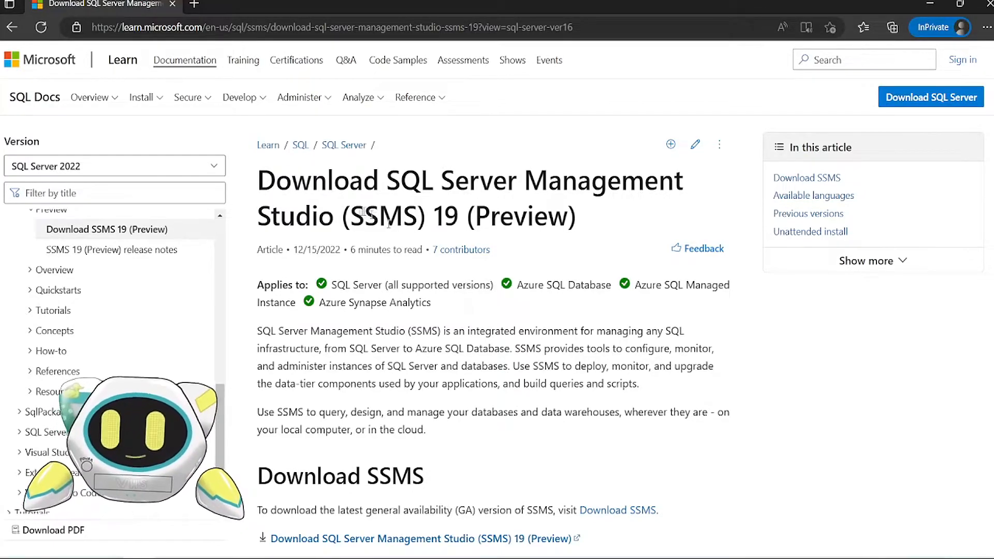
pyautogui.moveTo(417, 214); pyautogui.dragTo(561, 215)
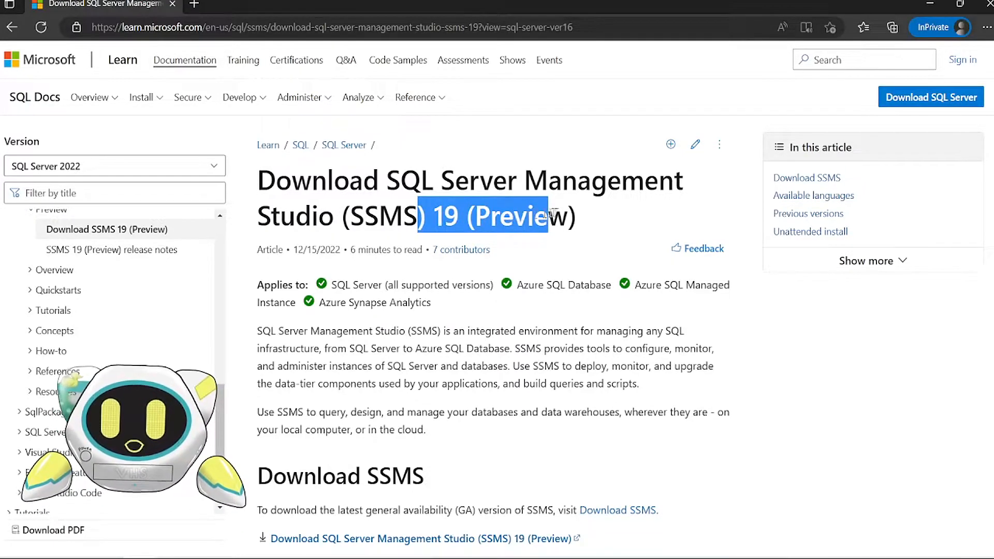
pyautogui.click(474, 360)
pyautogui.scroll(-3, 481, 365)
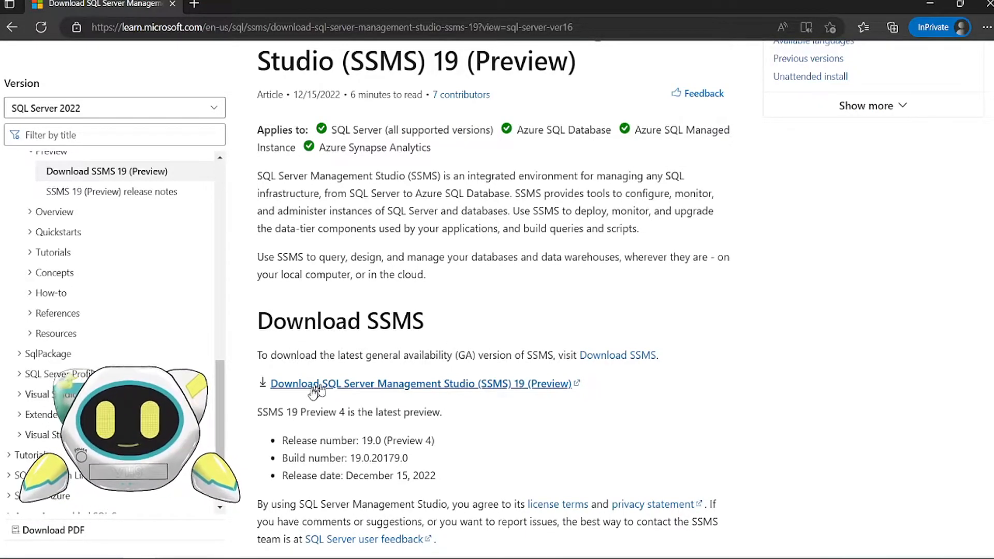
pyautogui.click(480, 389)
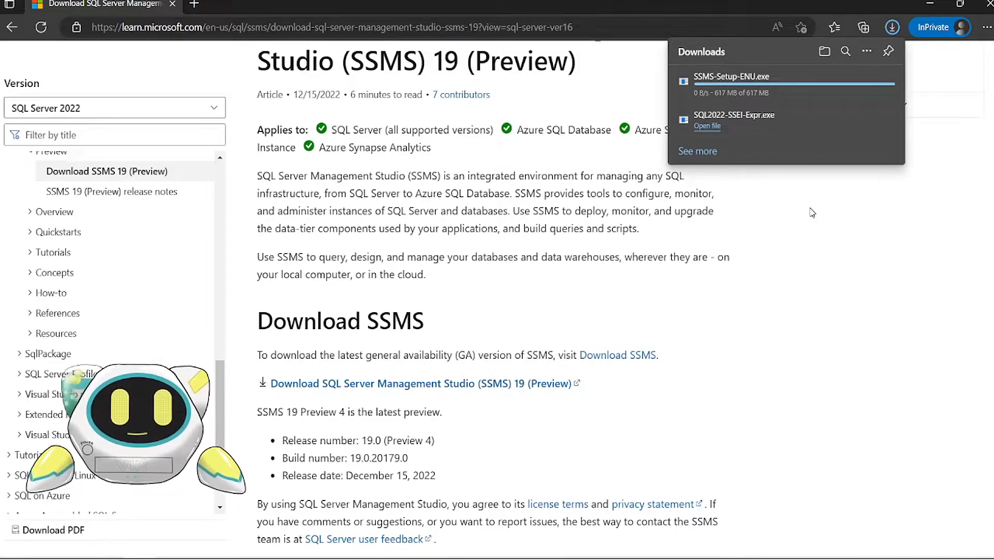
# Step: Run the downloaded SSMS-Setup-ENU.exe, install Management Studio 19 in the default location and close the setup
pyautogui.click(713, 86)
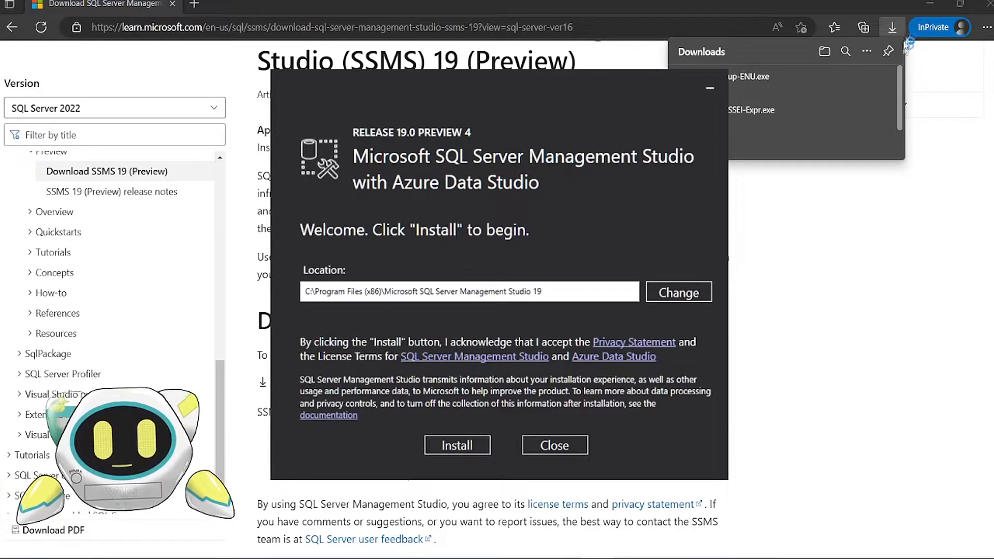
pyautogui.click(931, 6)
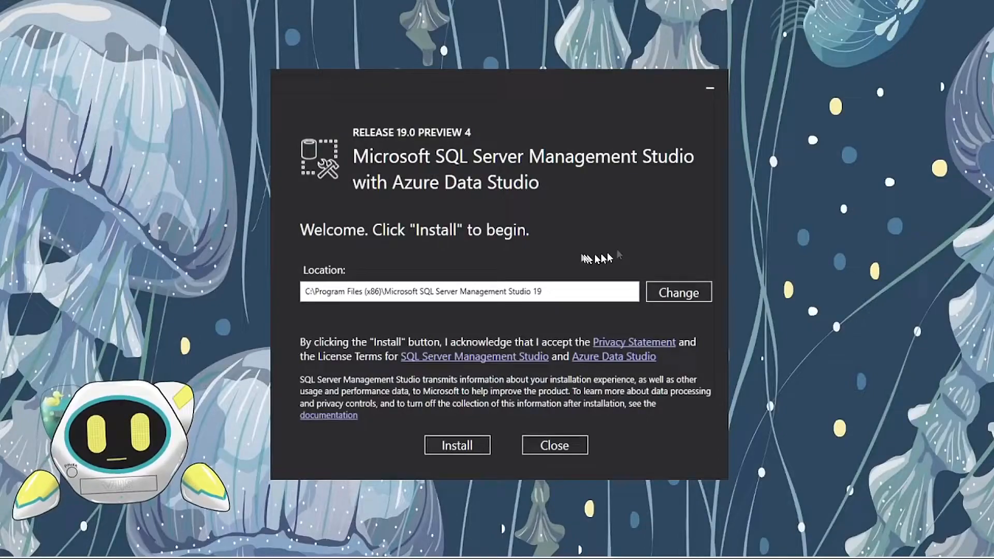
pyautogui.click(449, 445)
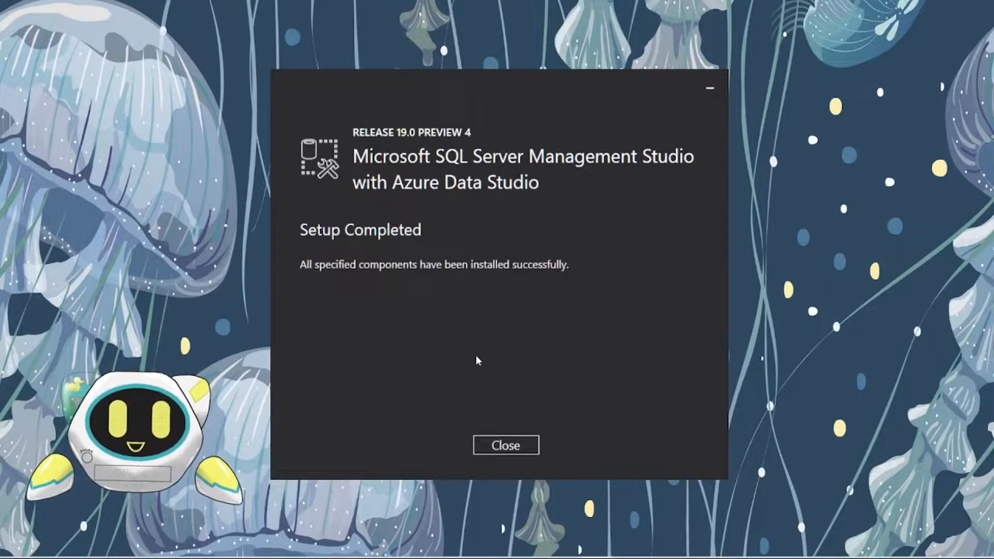
pyautogui.click(481, 444)
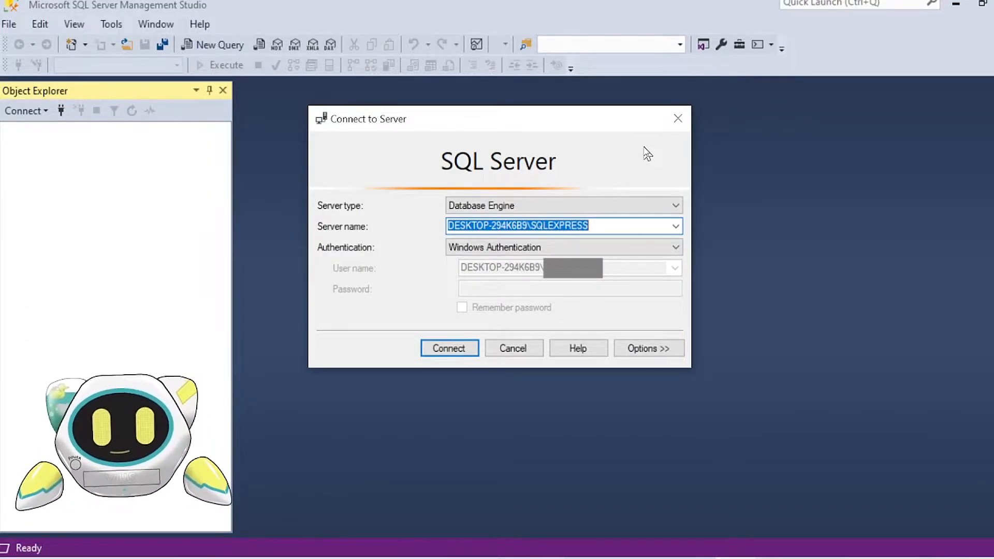
# Step: Browse the local Database Engine servers and choose DESKTOP-294K6B9\SQLEXPRESS as the server name for the connection
pyautogui.click(619, 226)
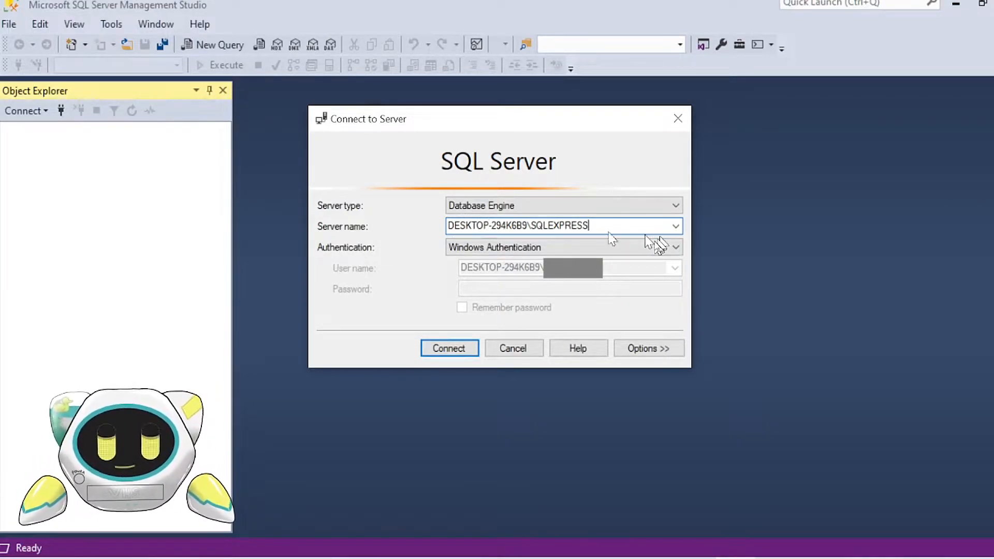
pyautogui.click(676, 226)
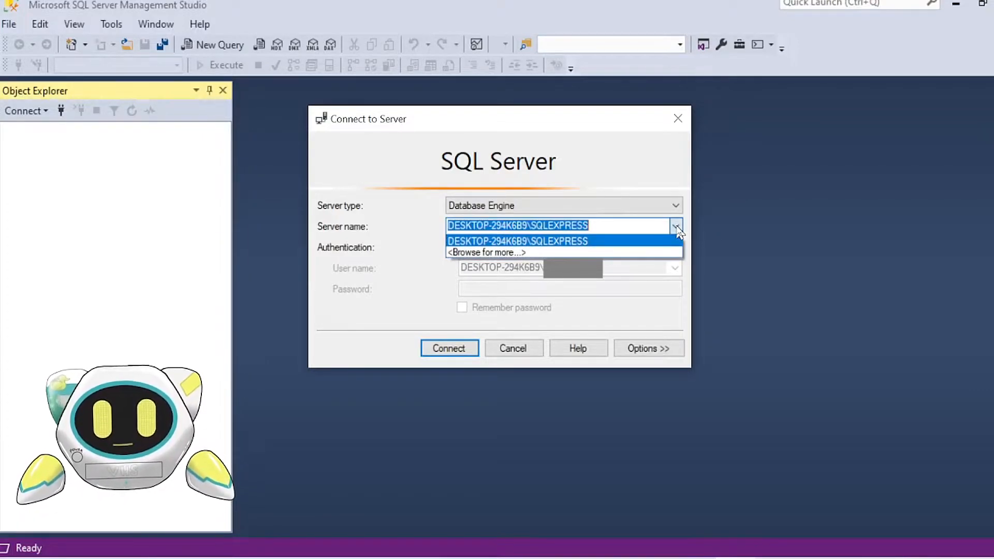
pyautogui.click(463, 253)
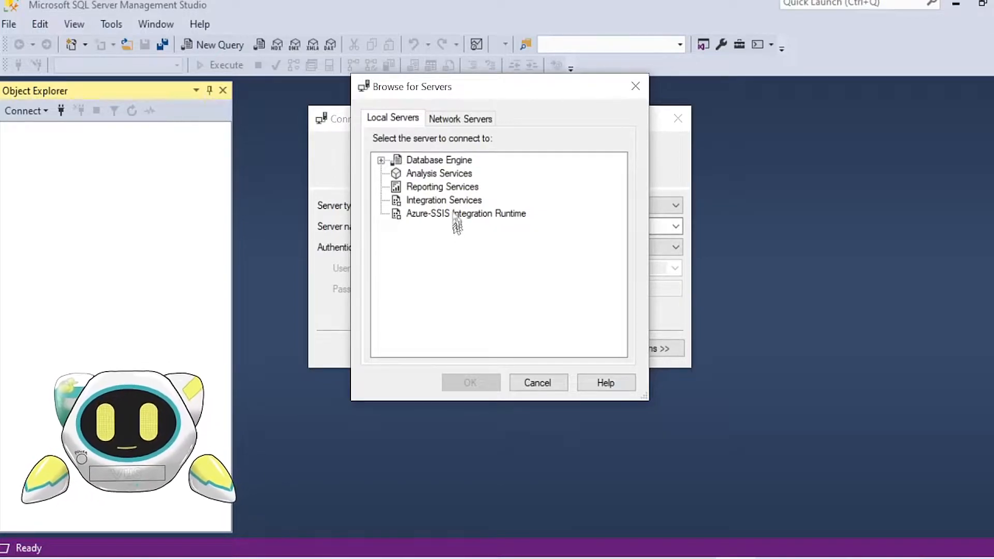
pyautogui.click(382, 161)
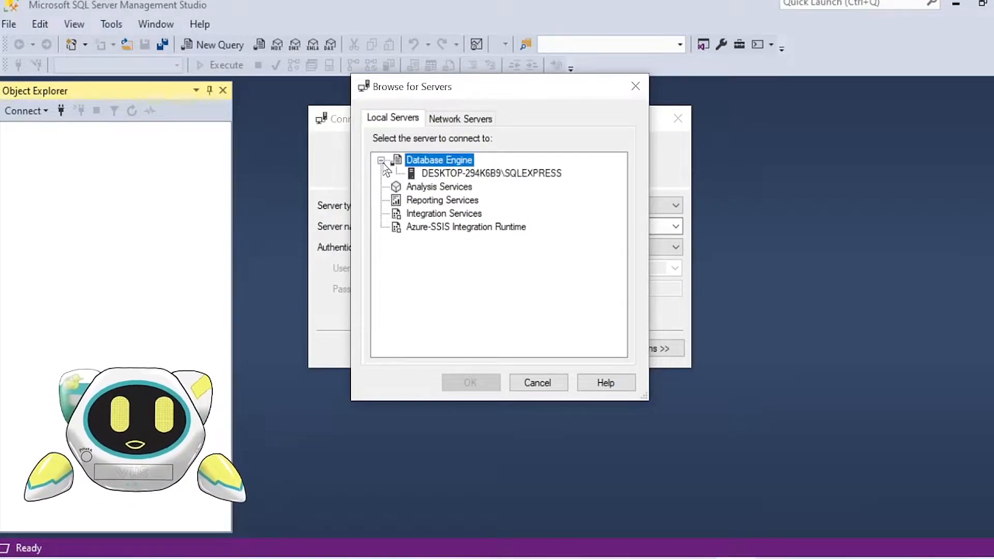
pyautogui.click(494, 176)
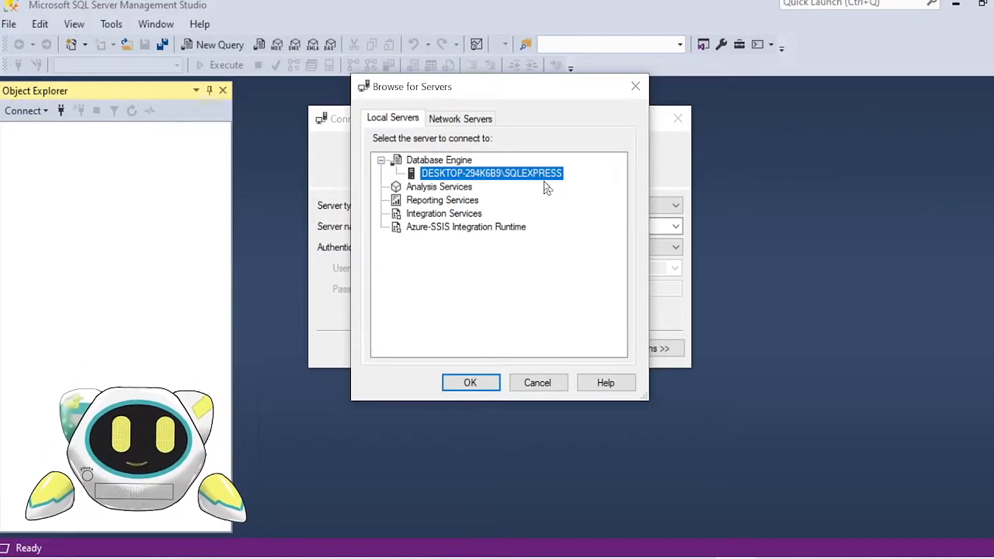
pyautogui.click(467, 384)
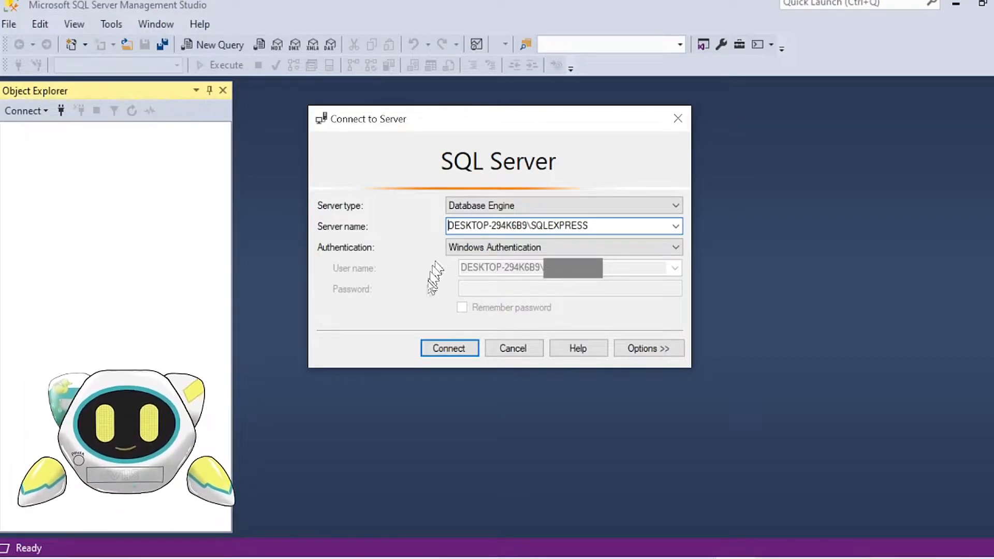
# Step: Connect to the chosen SQLEXPRESS server and create a new database named Test_Database with the default owner
pyautogui.click(442, 351)
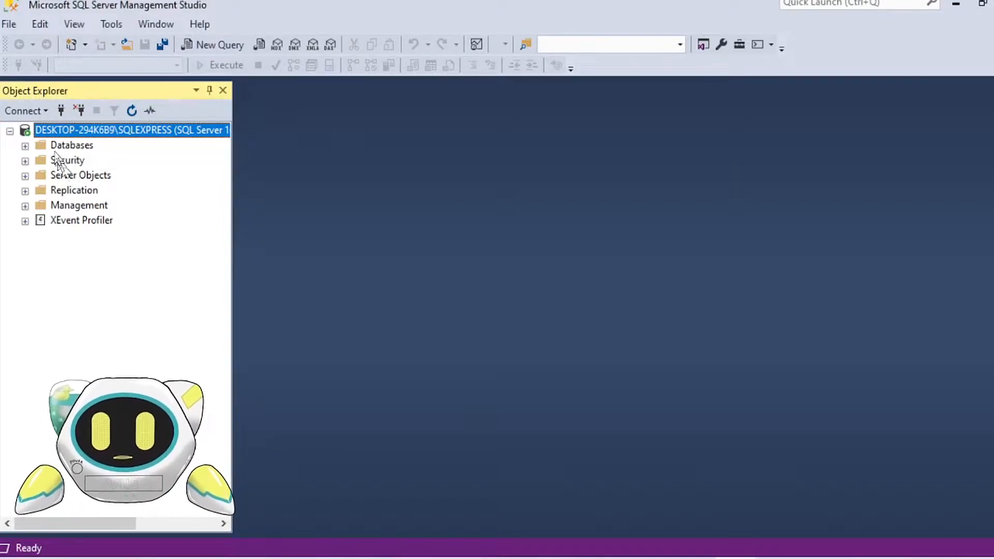
pyautogui.rightClick(72, 148)
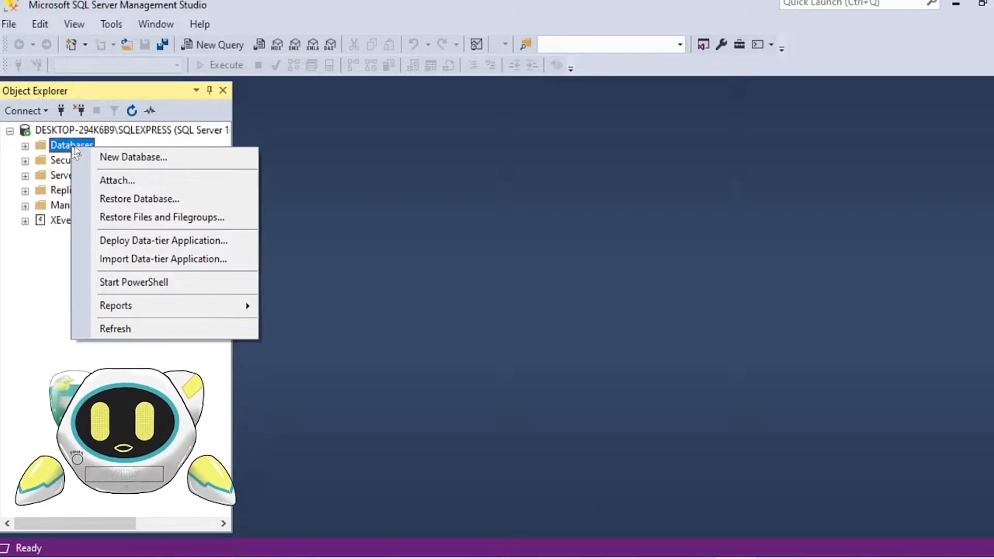
pyautogui.click(132, 156)
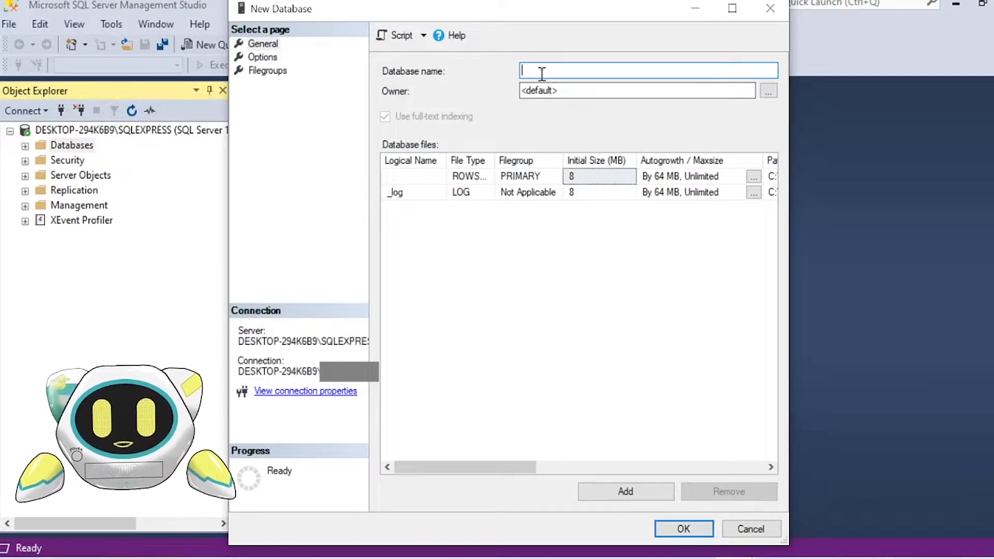
pyautogui.write('Test_Data')
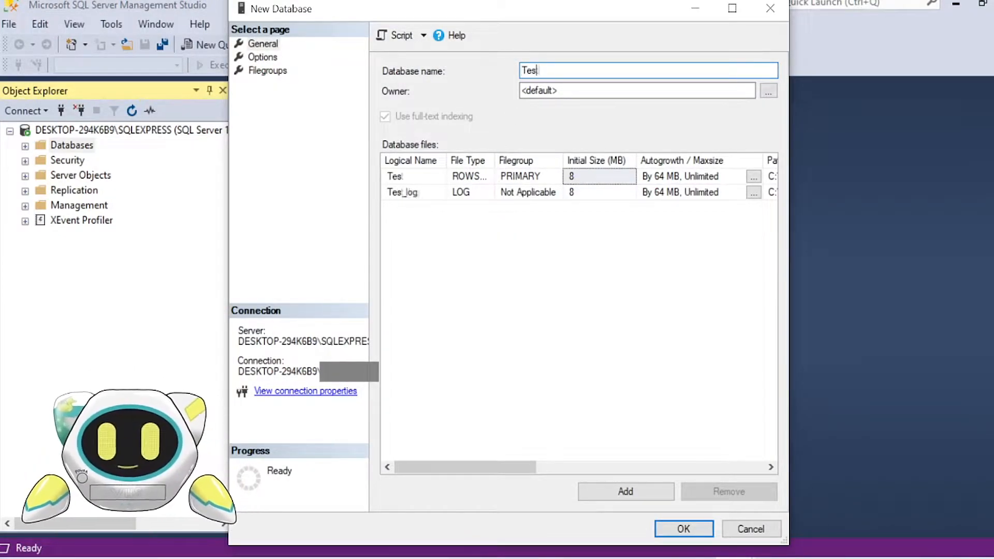
pyautogui.write('base')
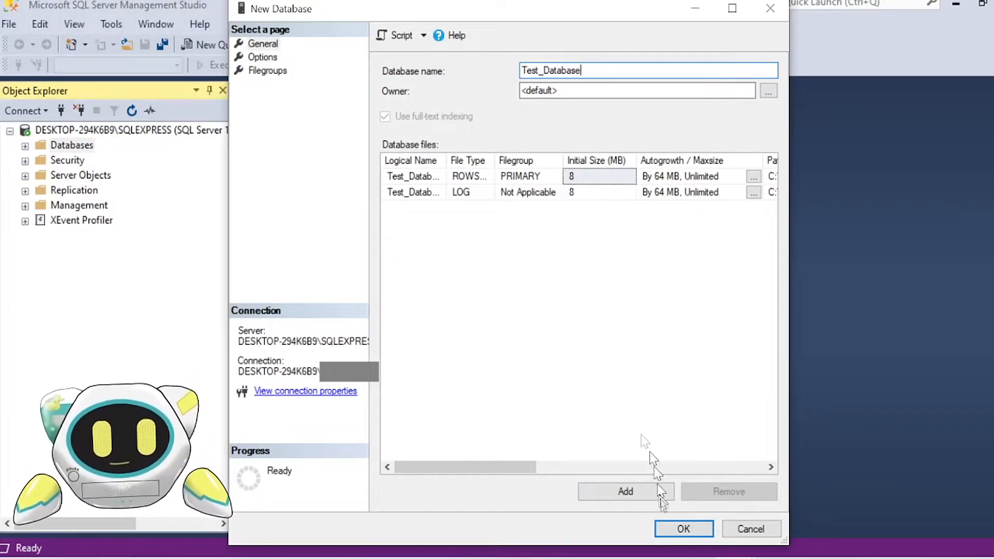
pyautogui.click(682, 529)
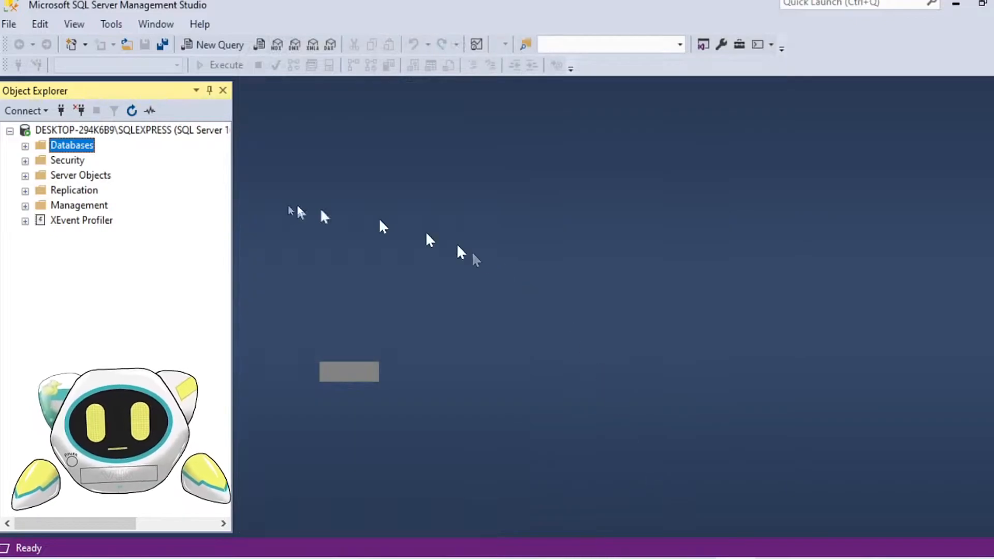
# Step: Expand the Databases folder and Test_Database to examine the database's folders and its place under the server
pyautogui.click(25, 146)
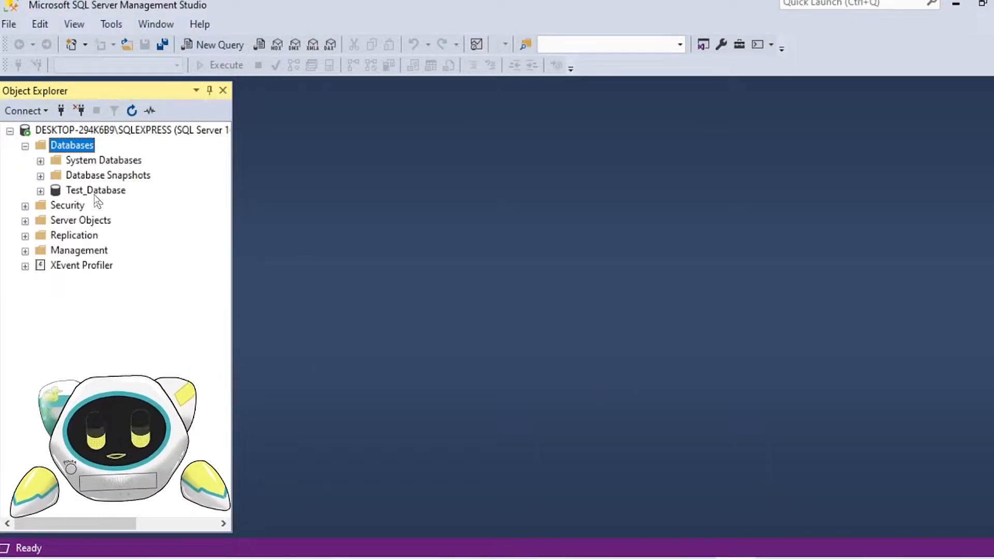
pyautogui.click(41, 191)
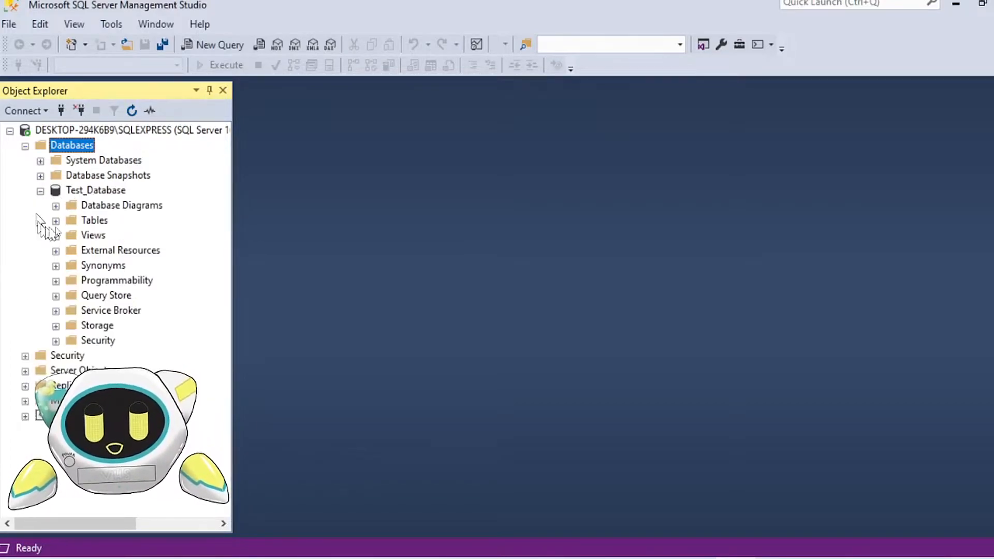
pyautogui.click(94, 221)
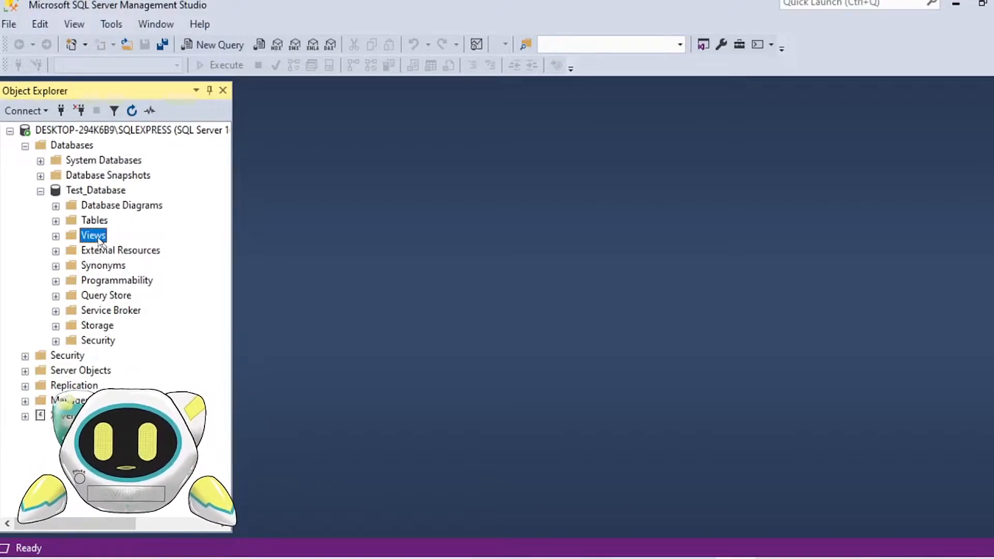
pyautogui.click(113, 192)
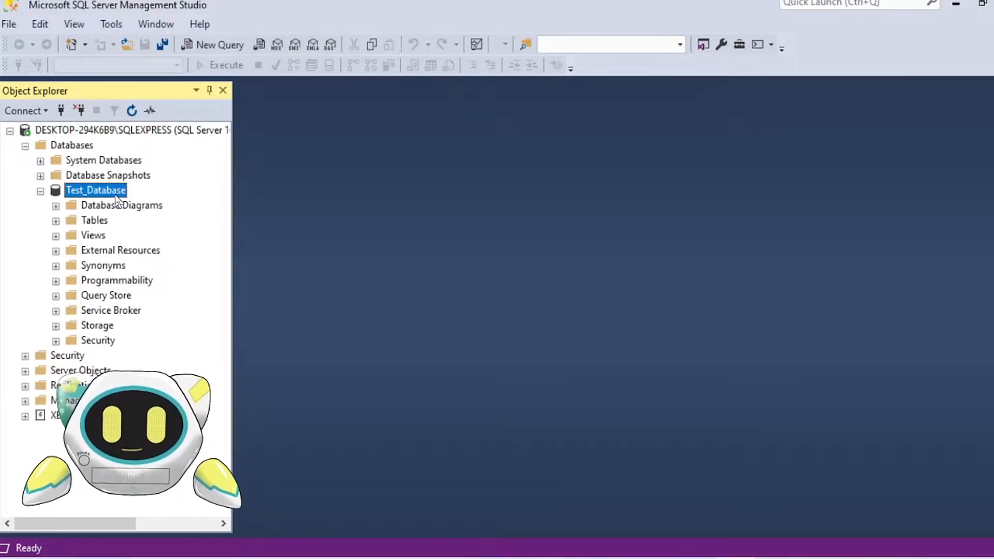
pyautogui.click(130, 133)
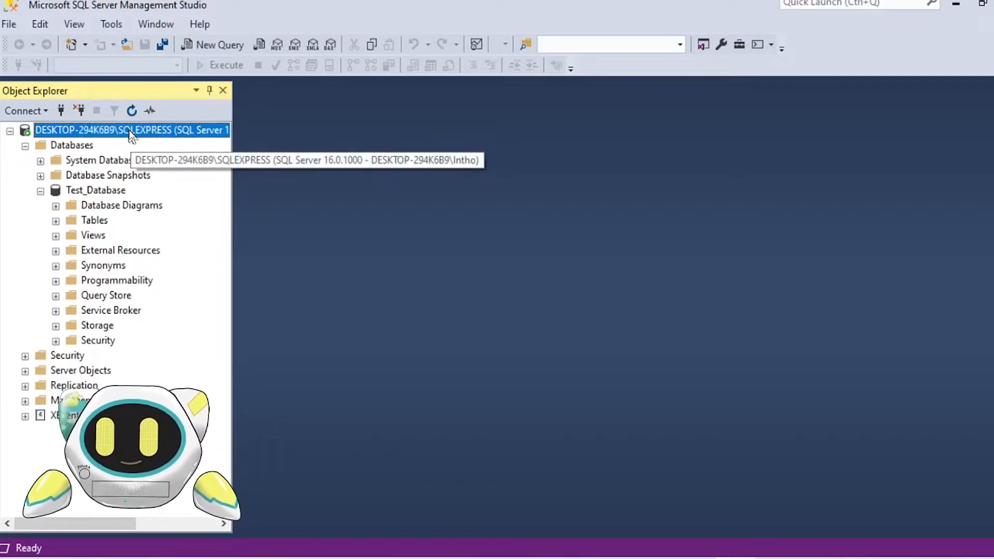
pyautogui.click(109, 193)
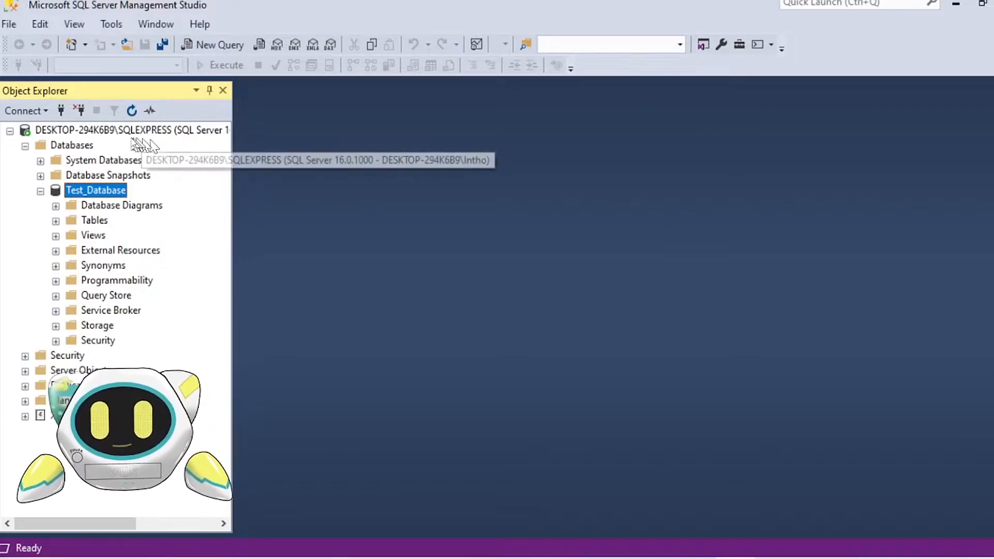
pyautogui.click(107, 131)
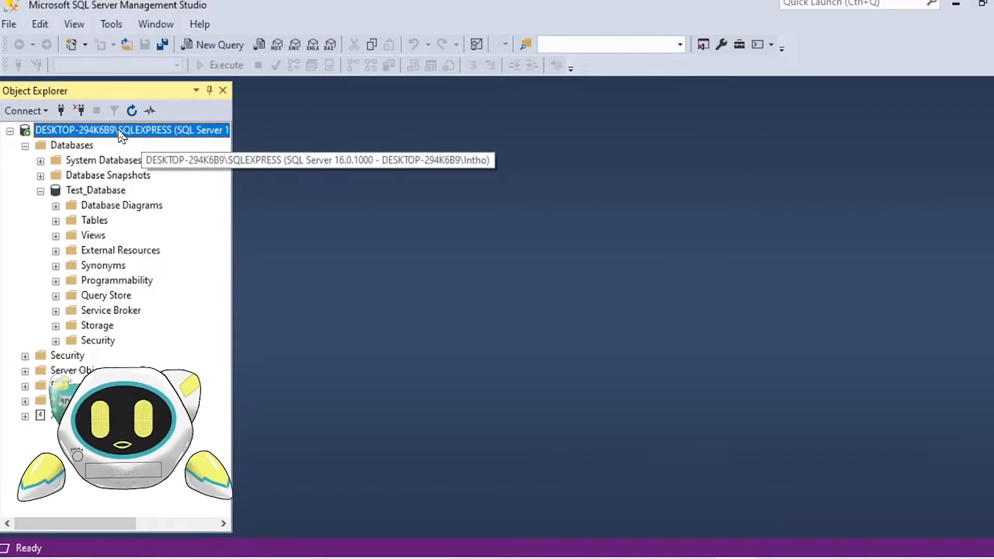
# Step: Disconnect Object Explorer from the SQLEXPRESS server, open the Database Engine connection dialog and dismiss it
pyautogui.click(76, 111)
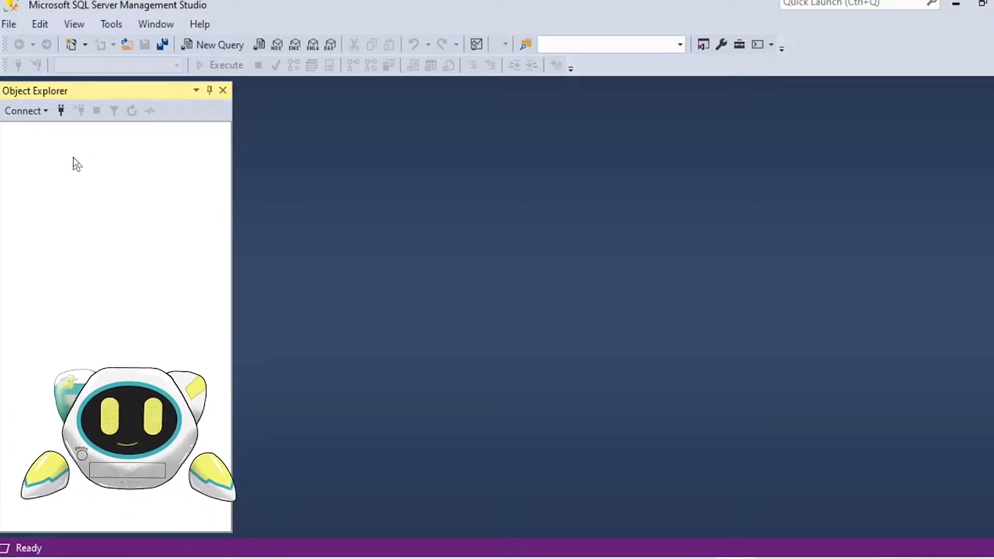
pyautogui.click(58, 114)
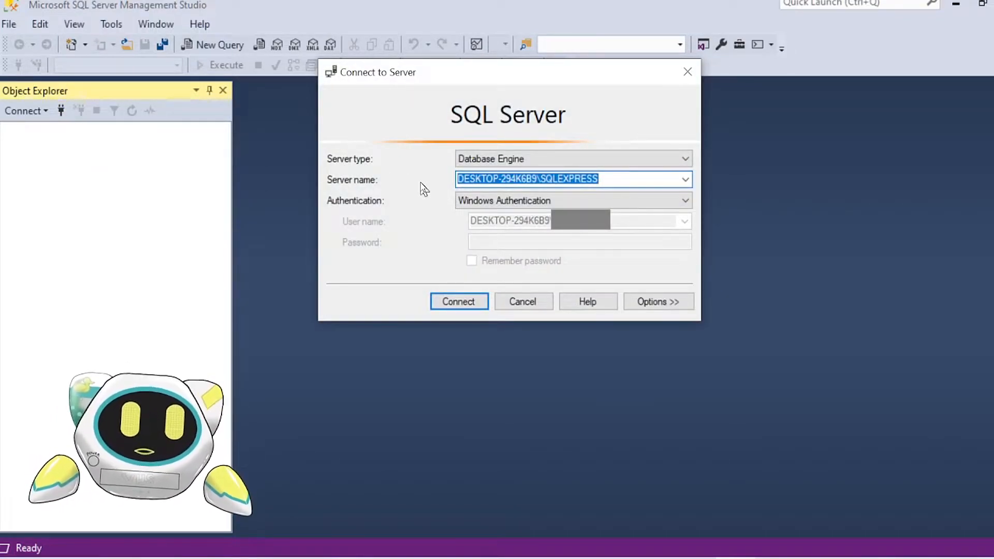
pyautogui.click(688, 72)
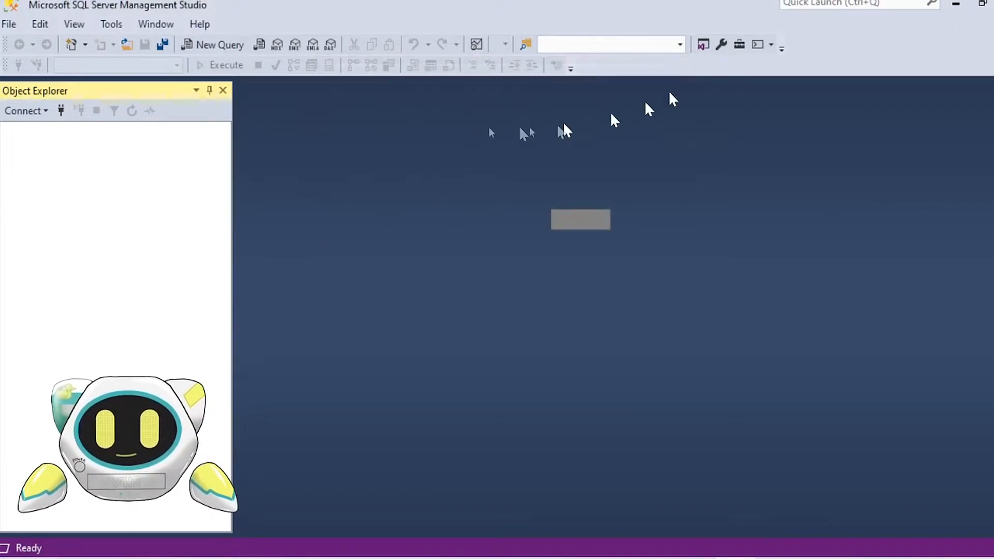
pyautogui.click(46, 112)
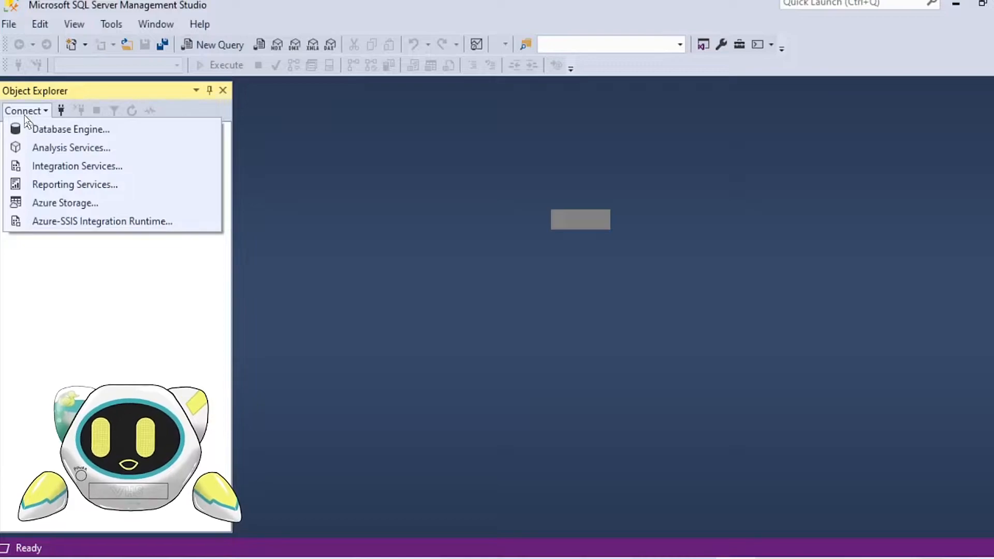
pyautogui.click(30, 133)
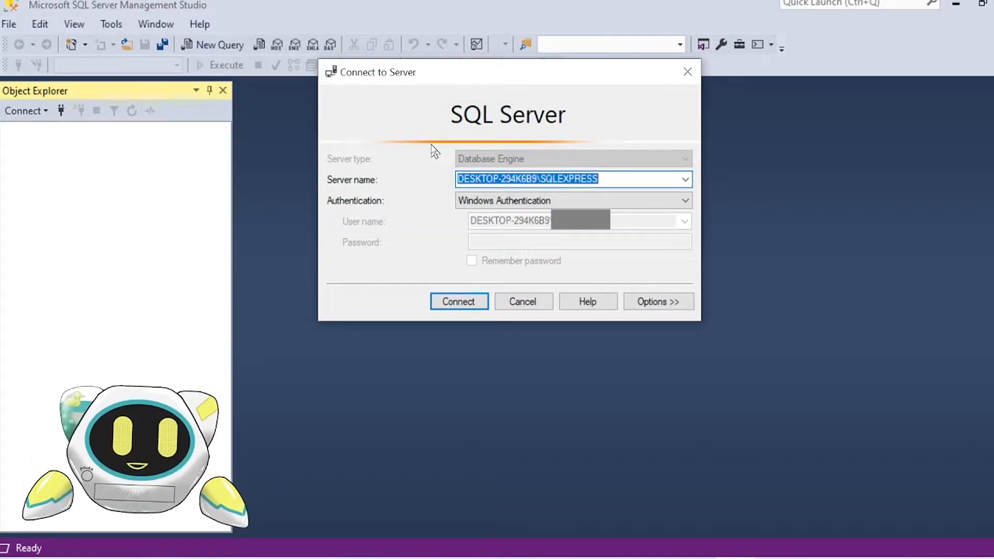
pyautogui.click(688, 74)
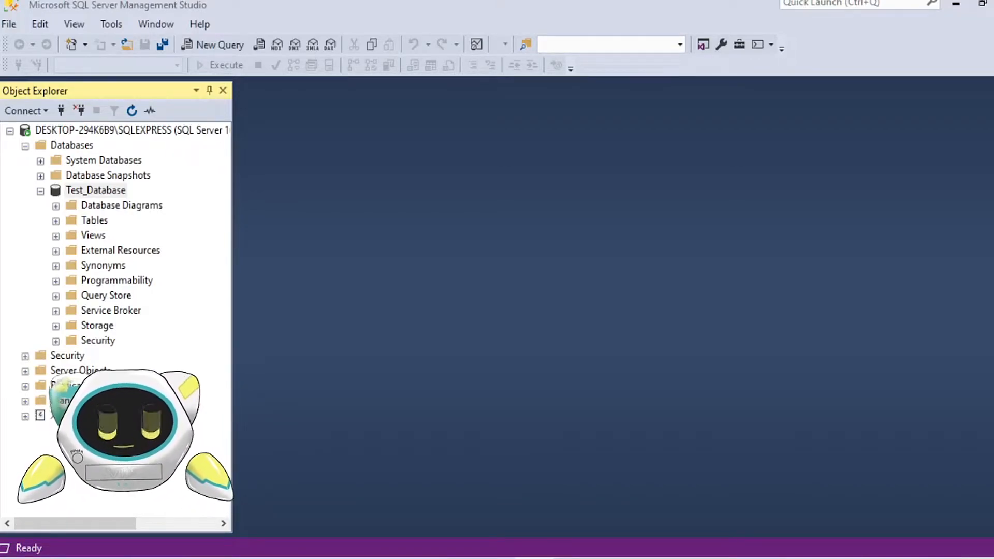
pyautogui.click(94, 194)
pyautogui.press('F2')
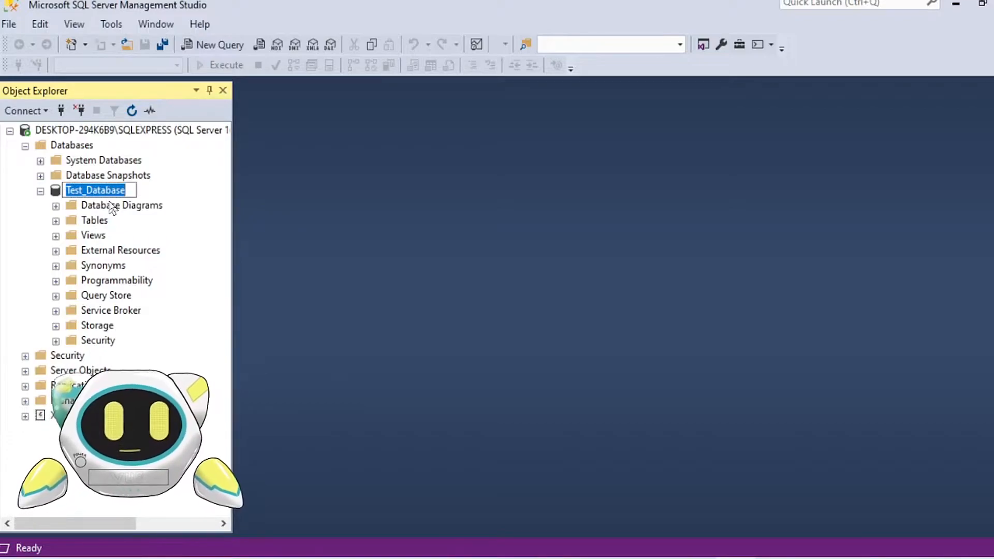
pyautogui.click(100, 207)
pyautogui.click(103, 179)
# Step: Create a new query for Test_Database and save it on the desktop as TestFile
pyautogui.click(97, 192)
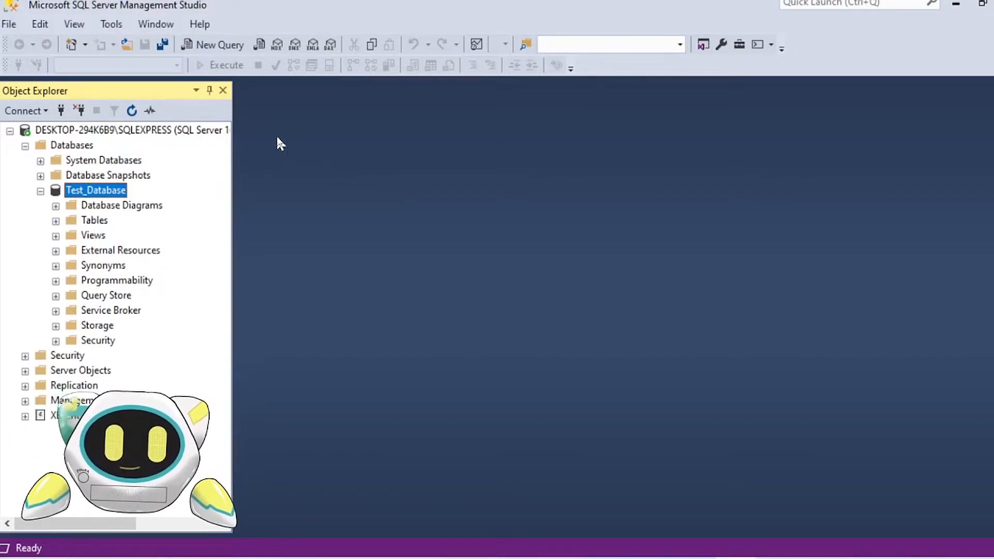
pyautogui.click(202, 52)
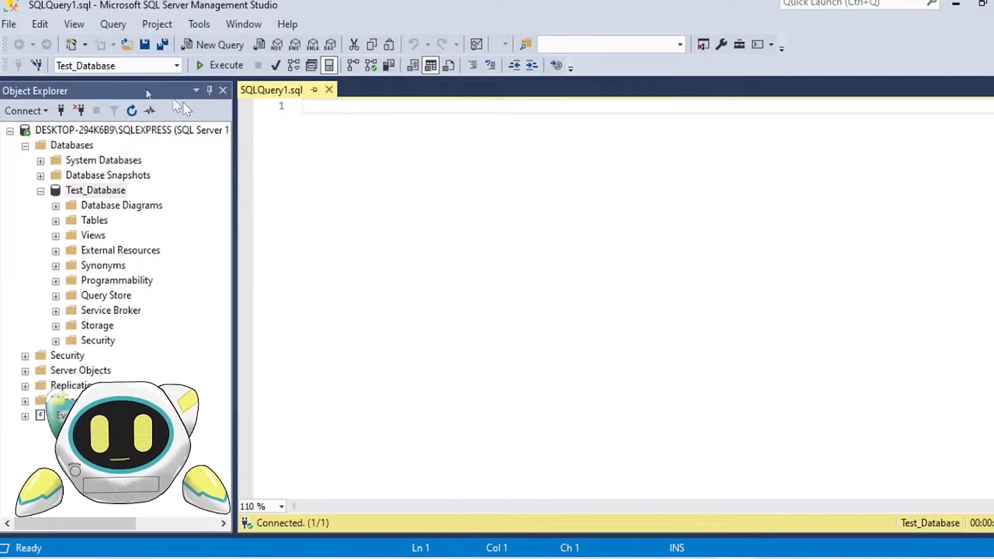
pyautogui.click(7, 24)
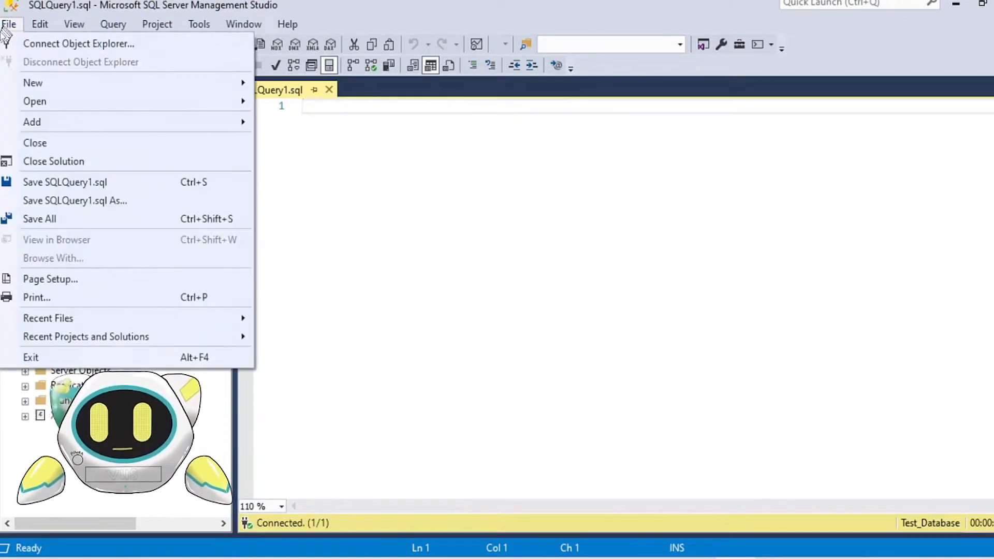
pyautogui.click(86, 198)
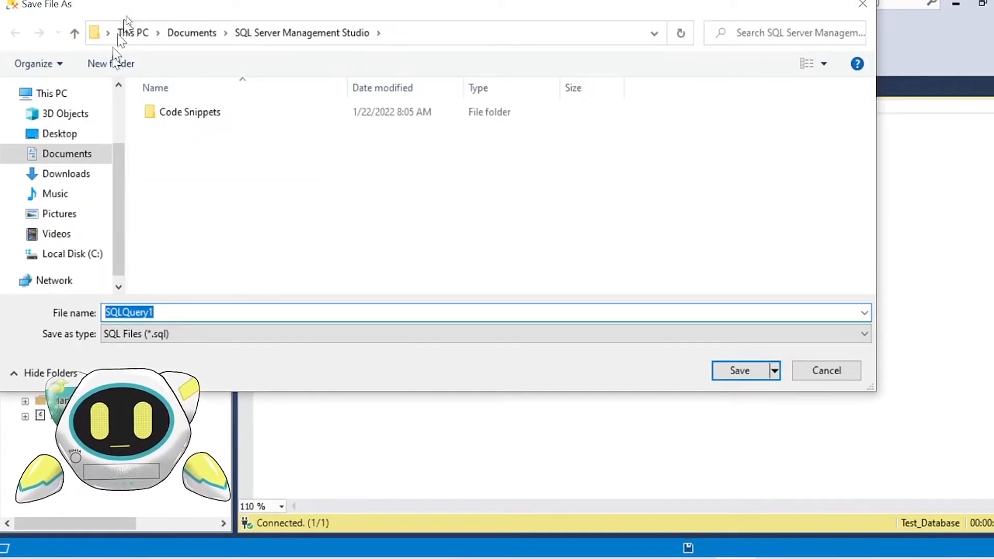
pyautogui.moveTo(134, 3); pyautogui.dragTo(214, 49)
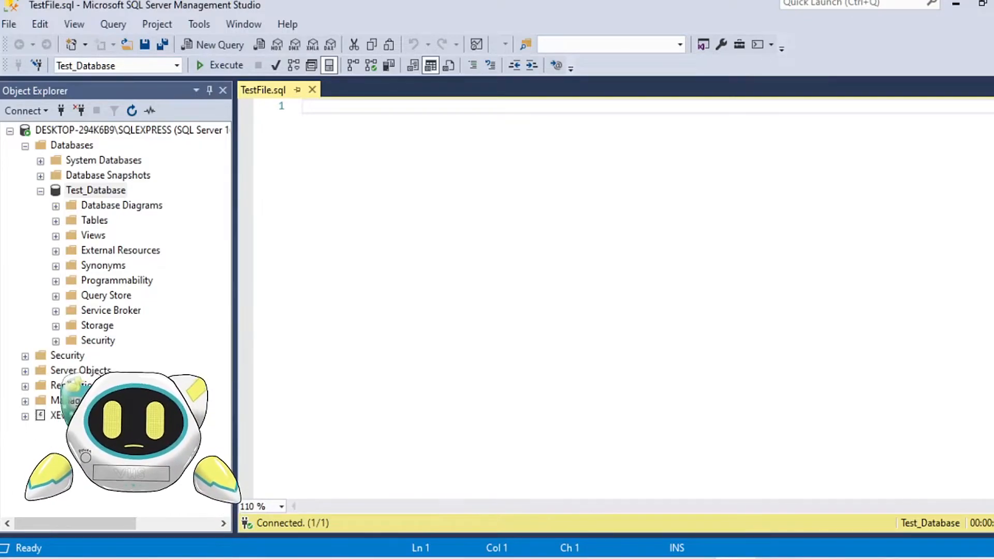
# Step: Show the desktop and inspect the details of the saved TestFile query file
pyautogui.click(955, 12)
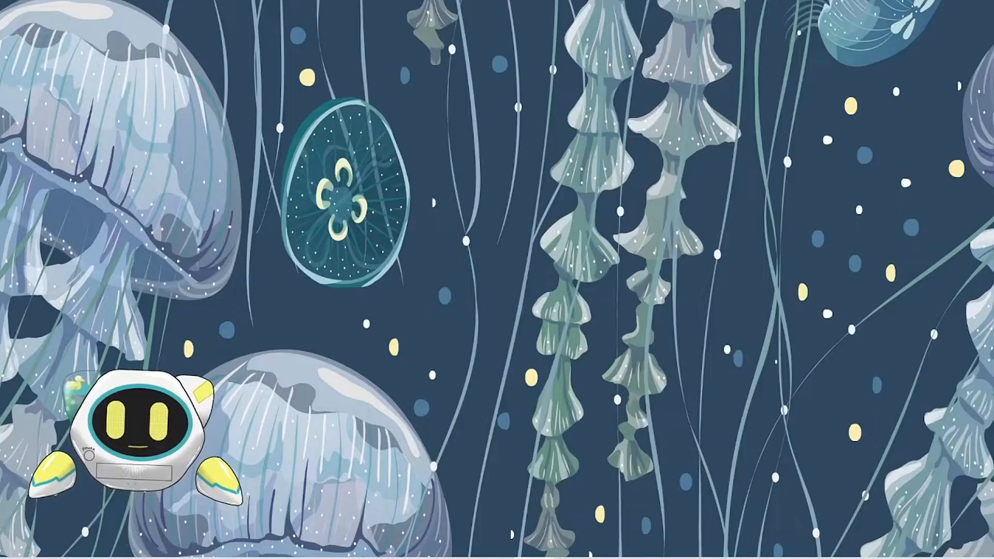
pyautogui.moveTo(970, 462); pyautogui.dragTo(495, 144)
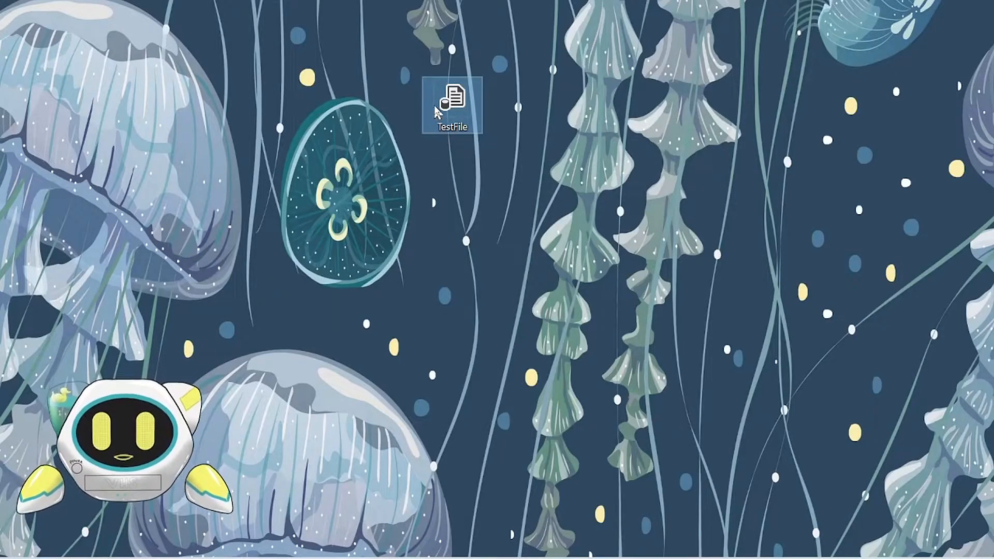
pyautogui.moveTo(434, 110)
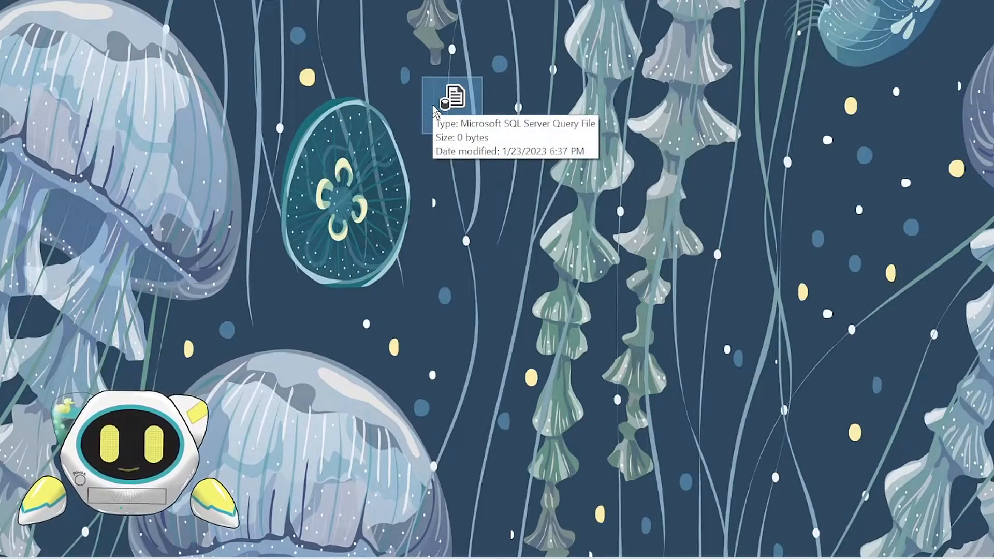
pyautogui.click(458, 169)
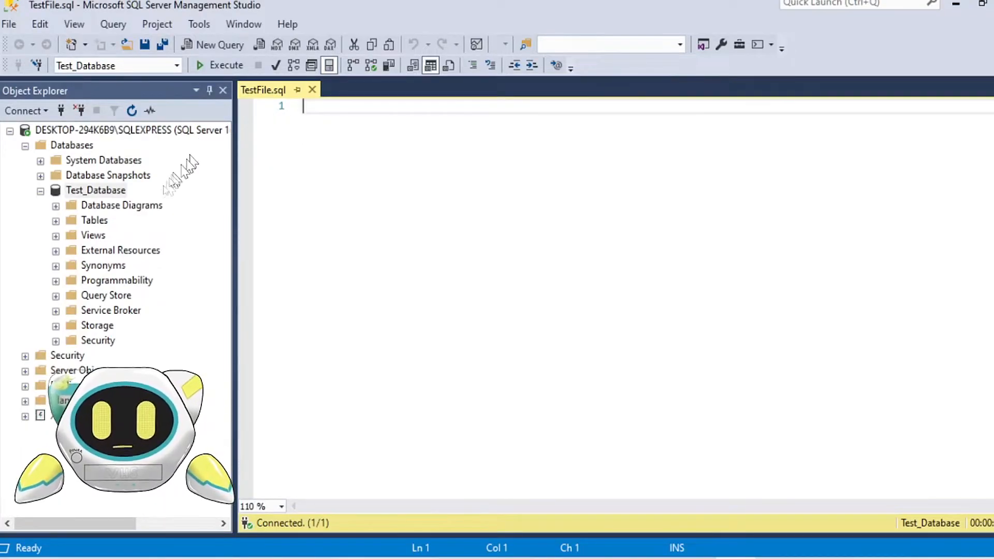
# Step: Check which databases are available to the query, leaving Test_Database as its target
pyautogui.click(74, 193)
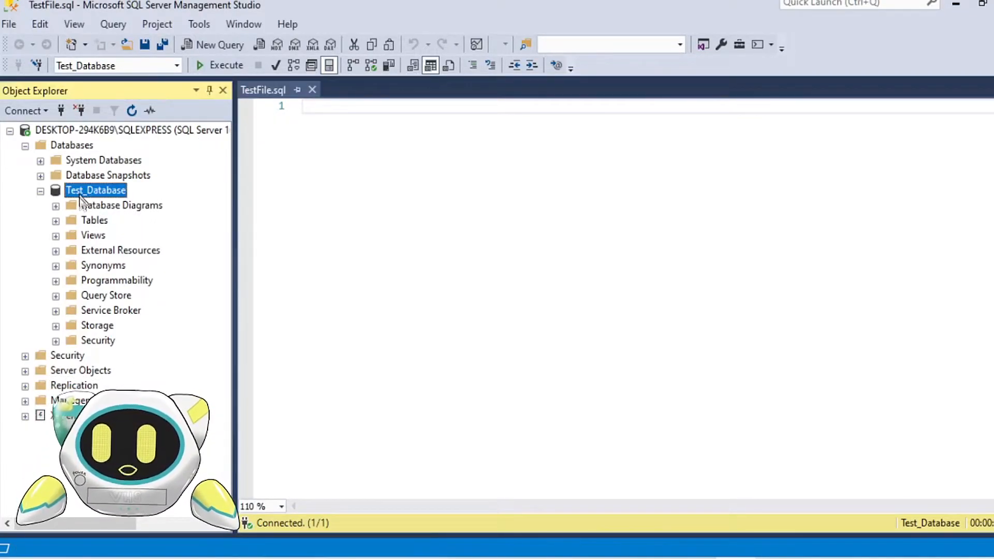
pyautogui.click(75, 192)
pyautogui.click(275, 120)
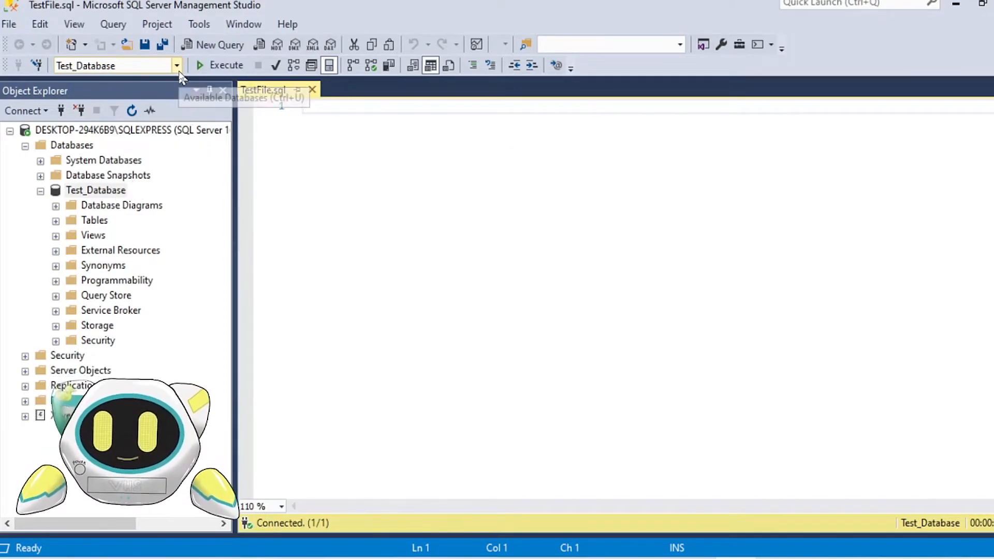
pyautogui.click(177, 66)
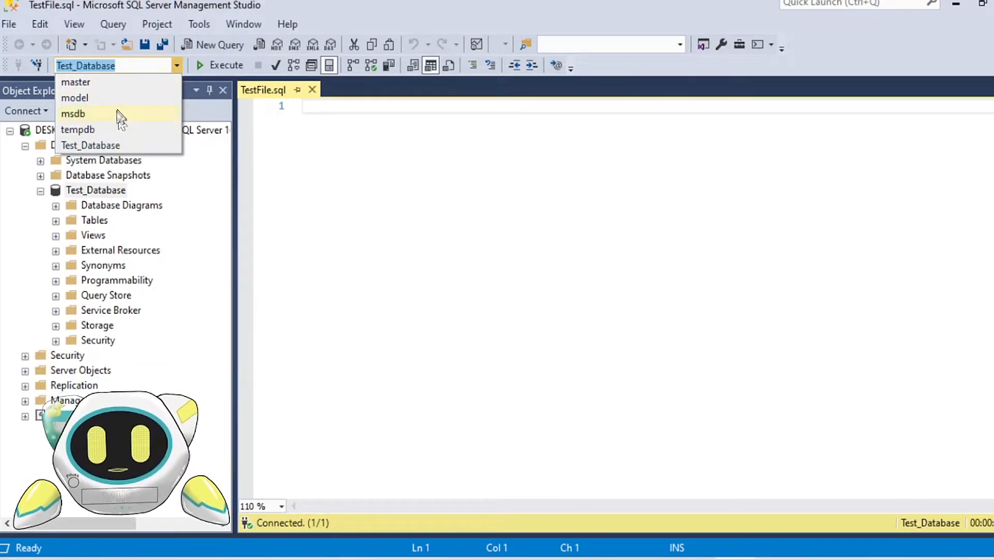
pyautogui.click(310, 107)
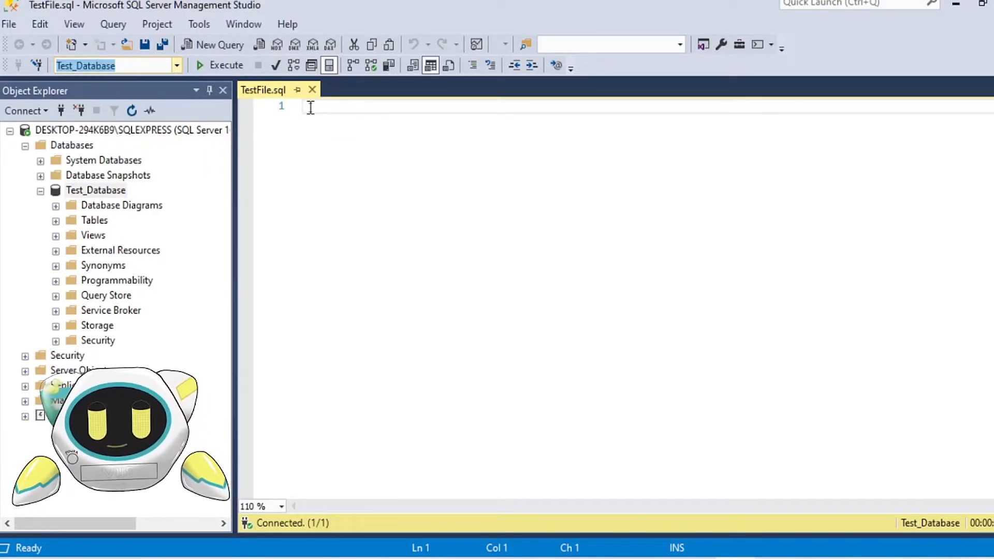
# Step: Enter the sample lines fsda, fdsa, fd and safsd in TestFile.sql and place the cursor on line 2
pyautogui.click(282, 107)
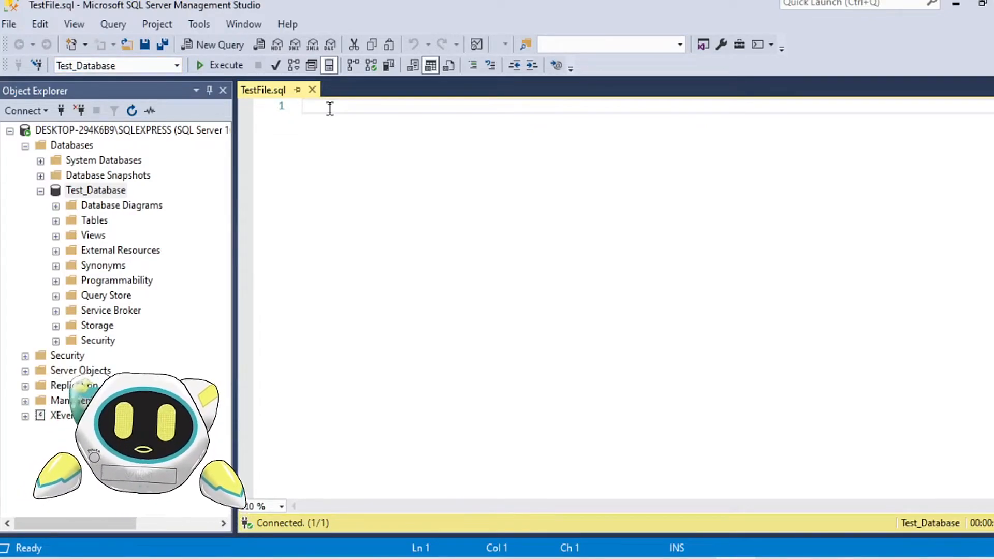
pyautogui.write('fsda')
pyautogui.press('Return')
pyautogui.write('fdsa')
pyautogui.press('Return')
pyautogui.write('fd')
pyautogui.press('Return')
pyautogui.write('safsd')
pyautogui.press('Return')
pyautogui.click(339, 124)
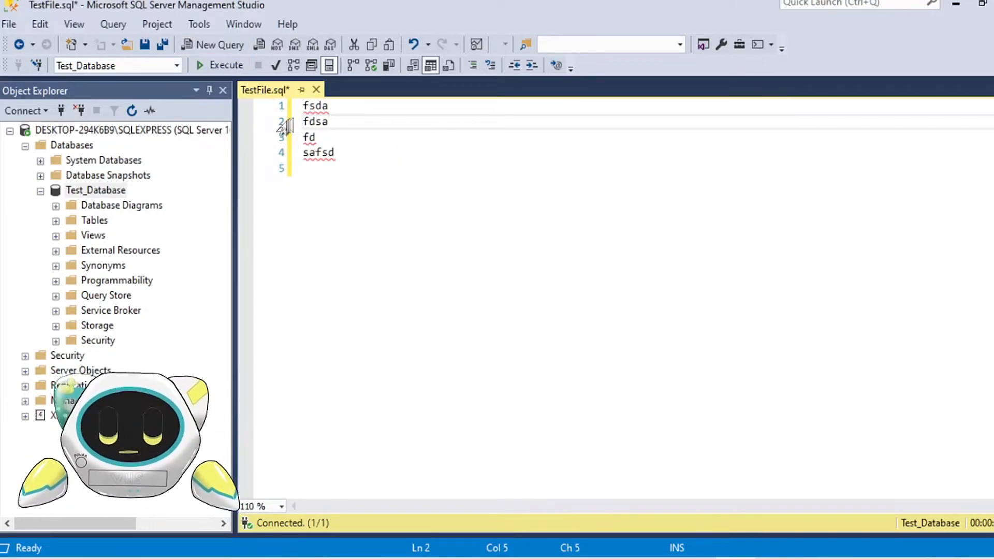
# Step: Turn off line numbers in the general text editor options for Transact-SQL
pyautogui.click(197, 25)
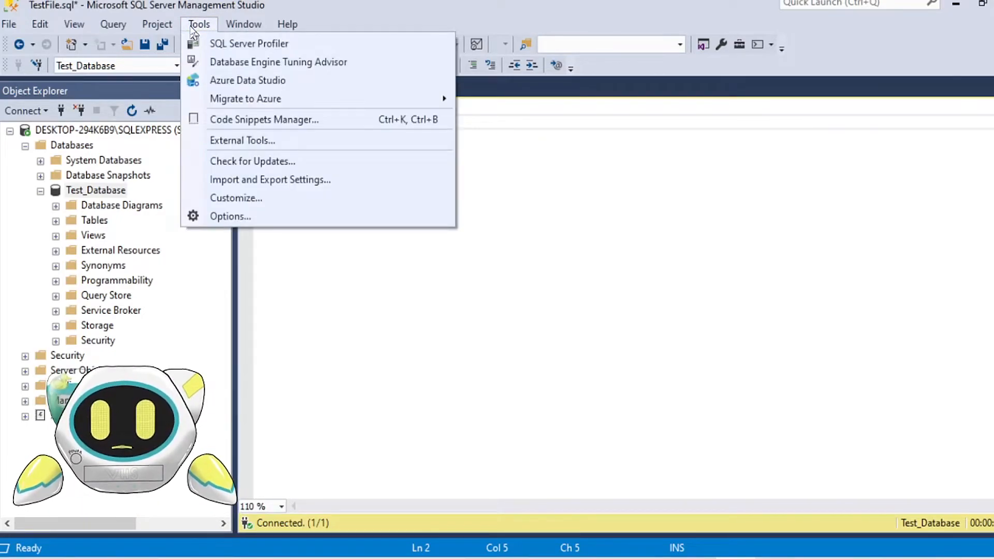
pyautogui.click(228, 216)
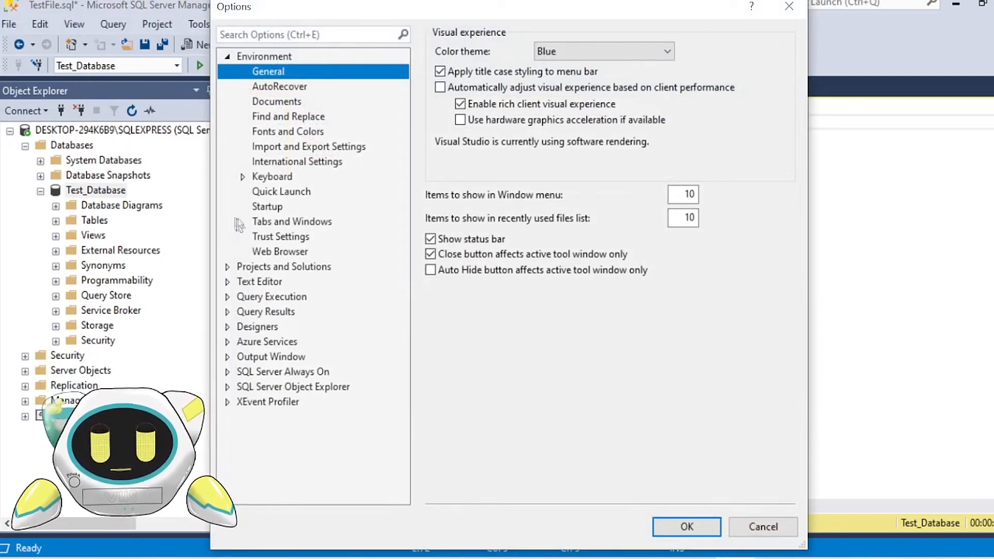
pyautogui.click(228, 282)
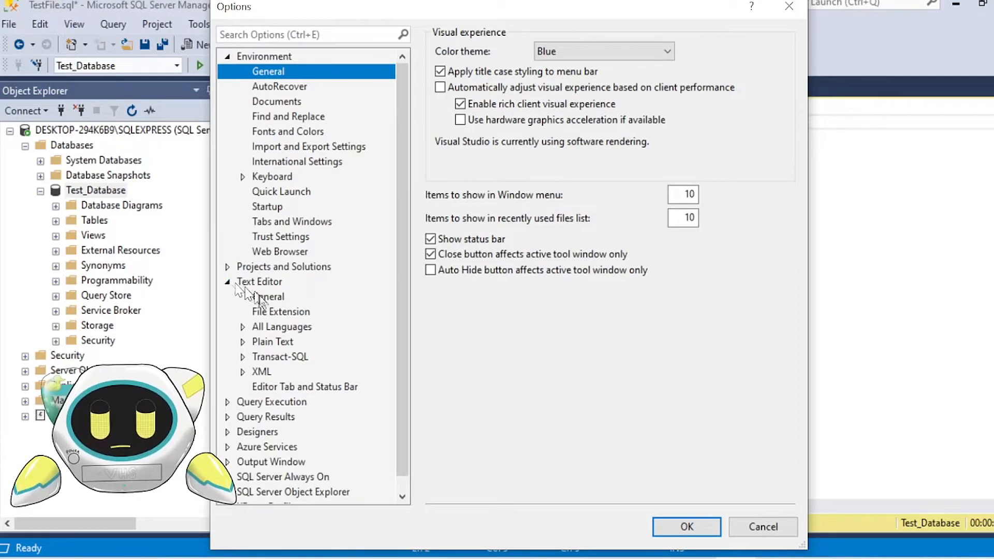
pyautogui.click(243, 357)
pyautogui.click(284, 372)
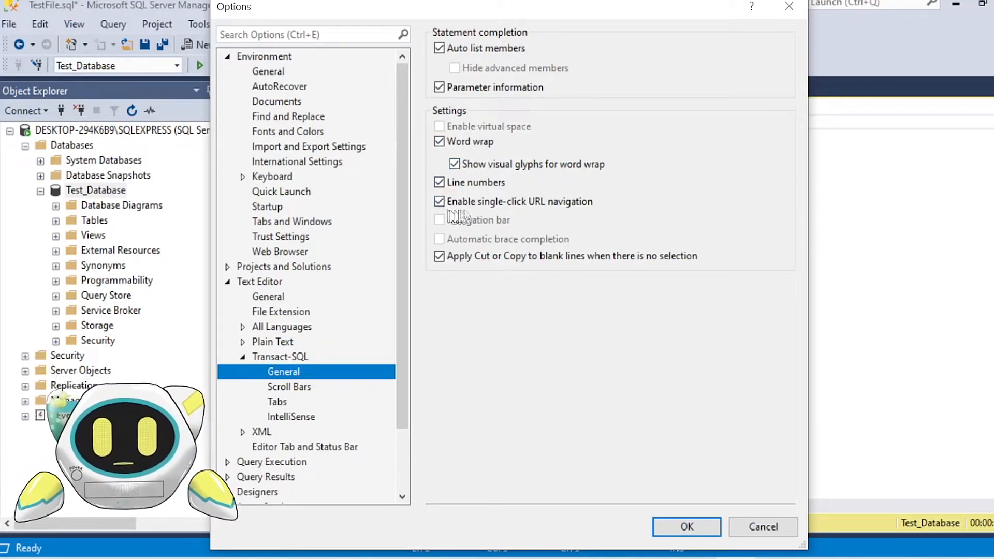
pyautogui.click(439, 184)
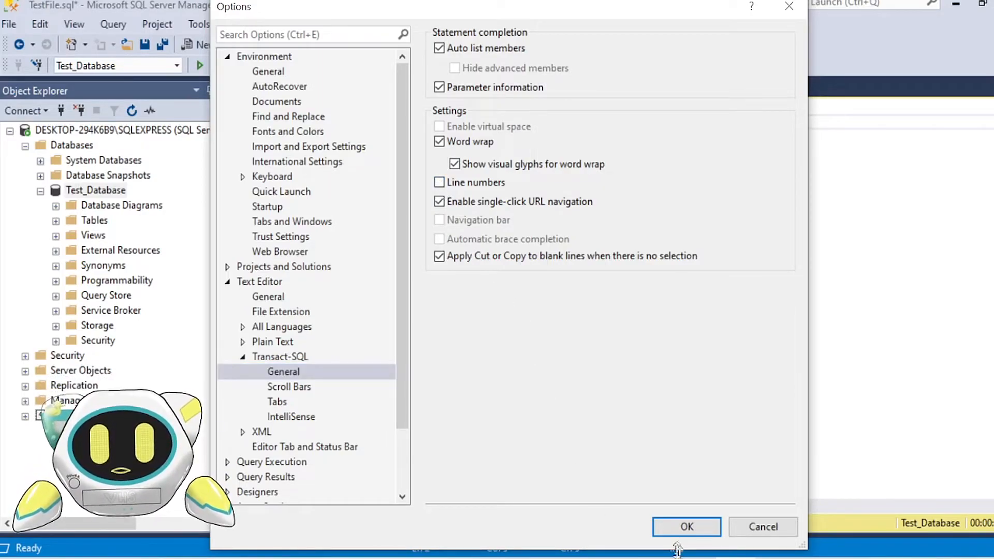
pyautogui.click(666, 528)
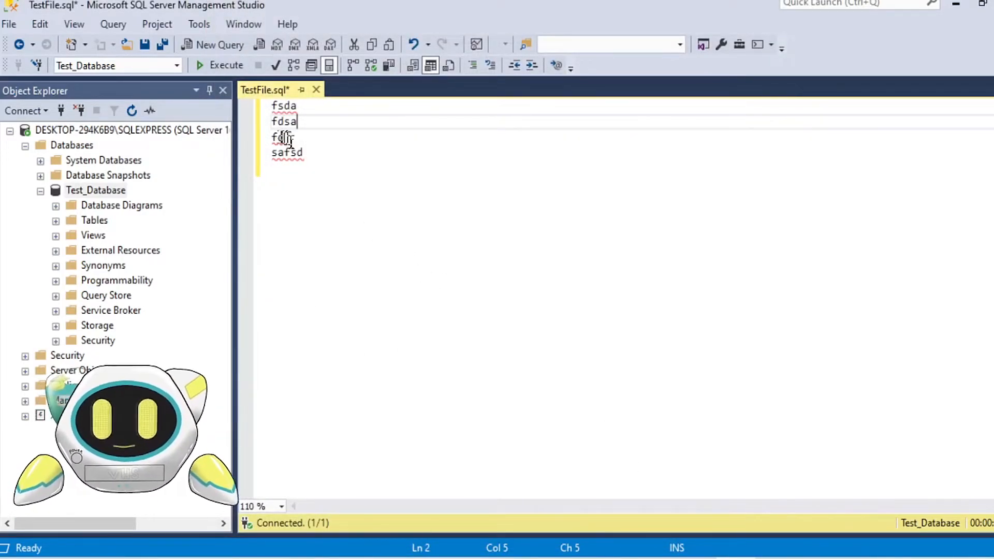
# Step: Turn line numbers back on in the general text editor options for Transact-SQL
pyautogui.click(199, 25)
pyautogui.click(223, 216)
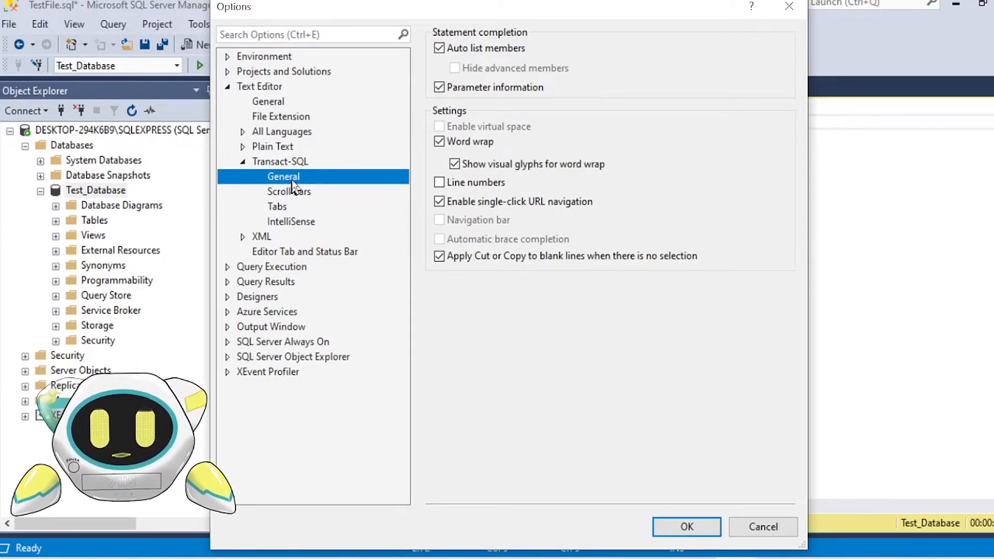
pyautogui.click(439, 182)
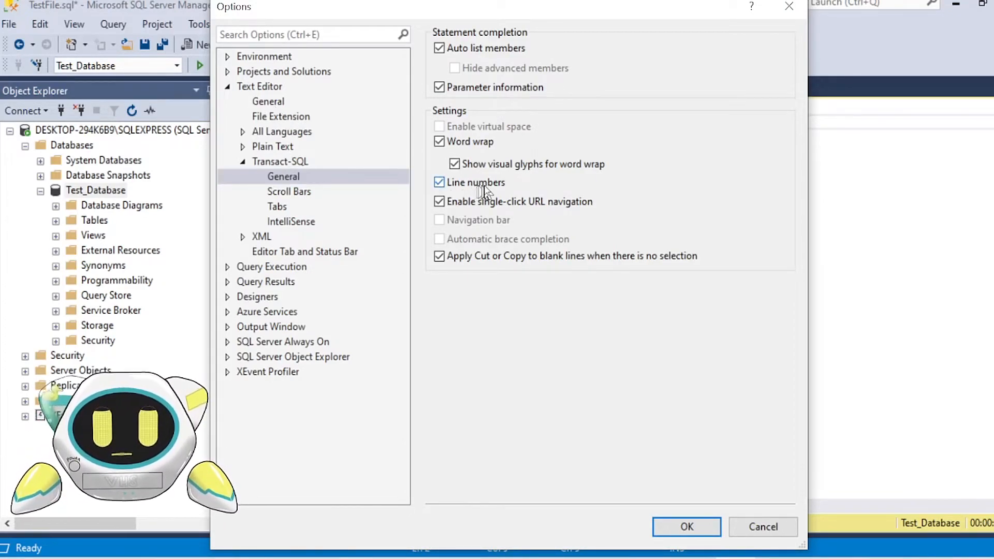
pyautogui.click(686, 526)
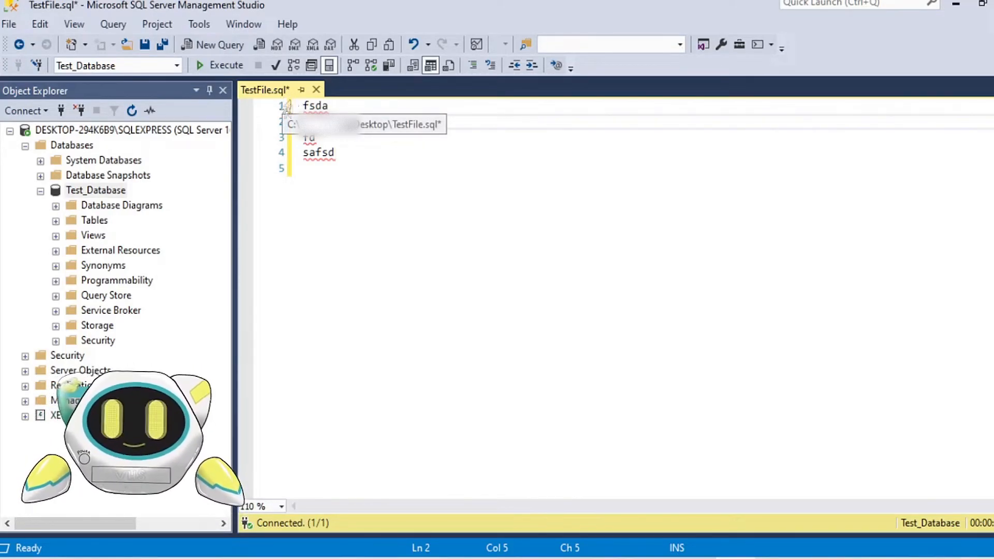
# Step: Place the cursor on the empty line 5 and save TestFile.sql
pyautogui.click(322, 170)
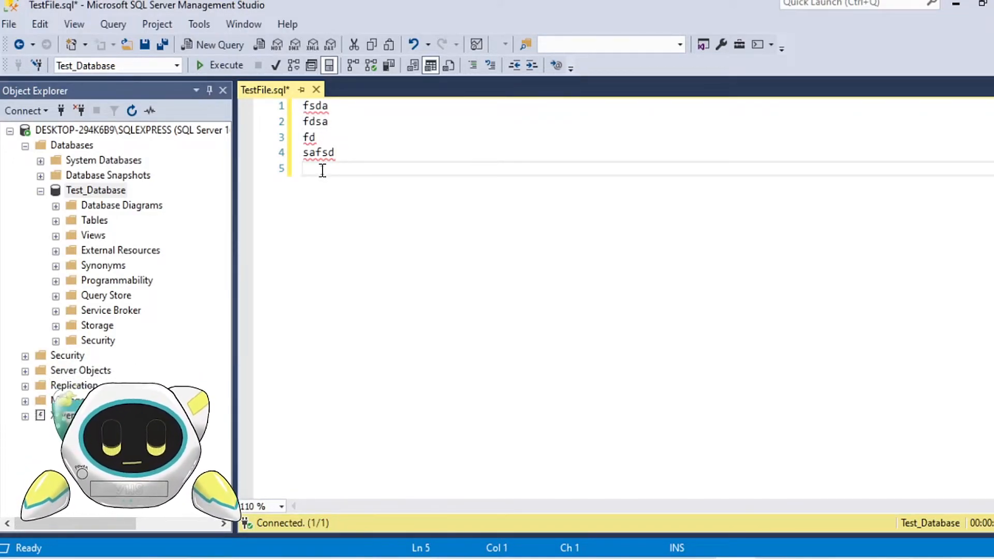
pyautogui.hotkey('ctrl', 's')
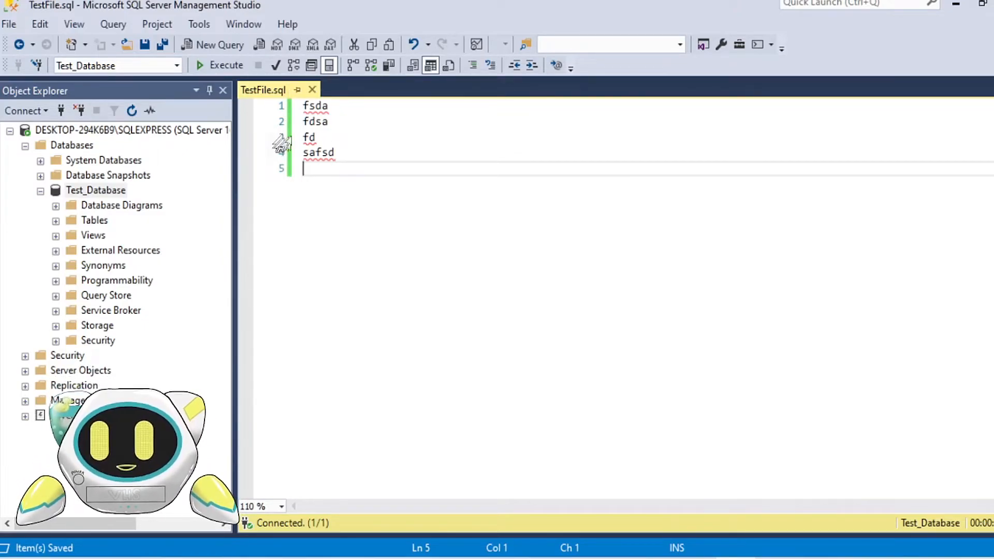
# Step: Add blank lines after fd, enter fsdaf on line 6, fdsafasd on line 7 and fdfdf on line 10, and save TestFile.sql
pyautogui.click(343, 131)
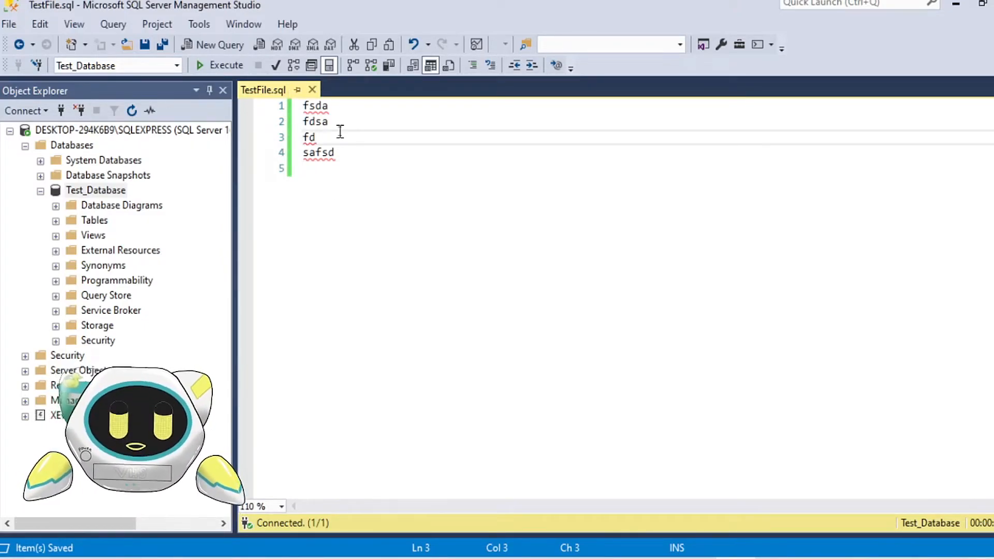
pyautogui.press('Return')
pyautogui.press('Return')
pyautogui.press('Return')
pyautogui.press('Return')
pyautogui.press('Up')
pyautogui.write('fdsafasd')
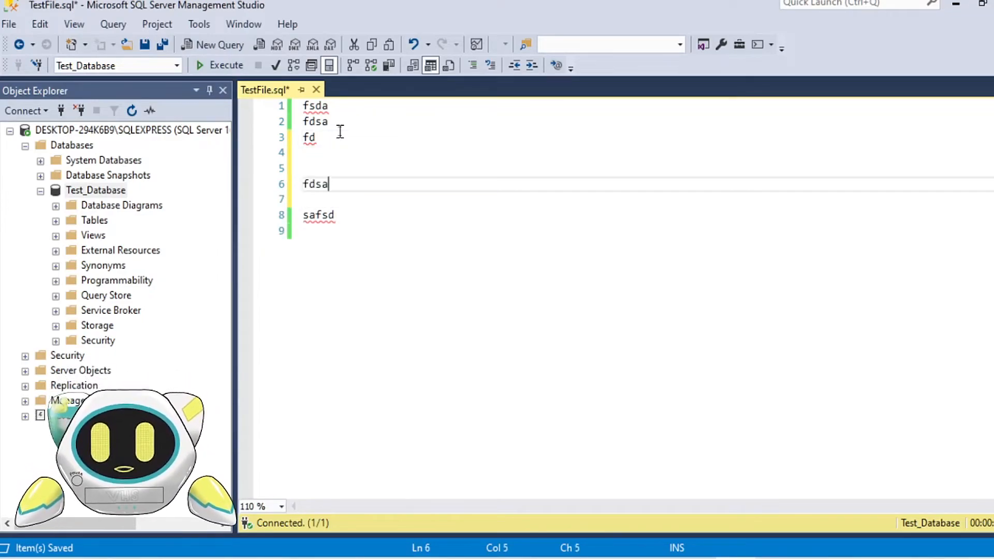
pyautogui.press('Up')
pyautogui.press('Return')
pyautogui.click(340, 247)
pyautogui.write('fdfdf')
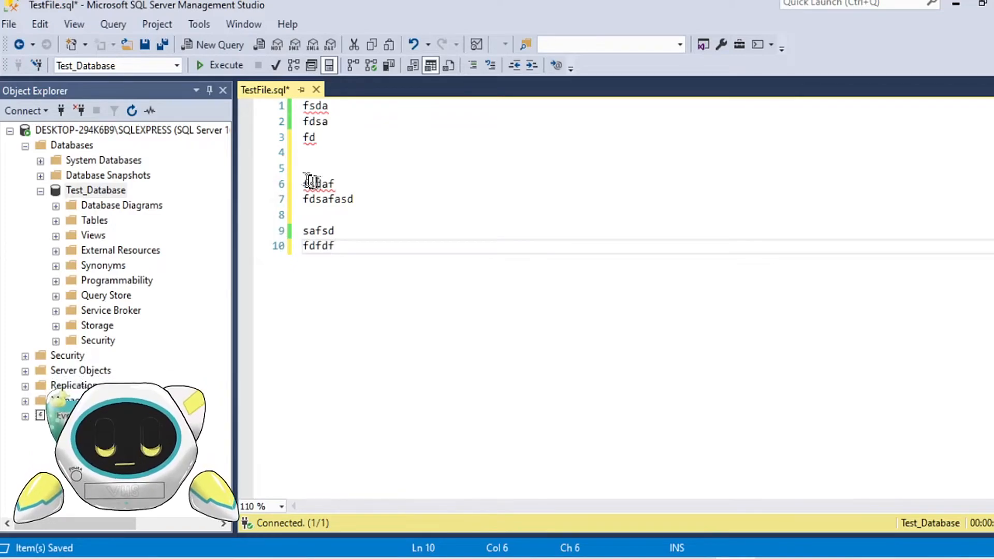
pyautogui.click(336, 167)
pyautogui.hotkey('ctrl', 's')
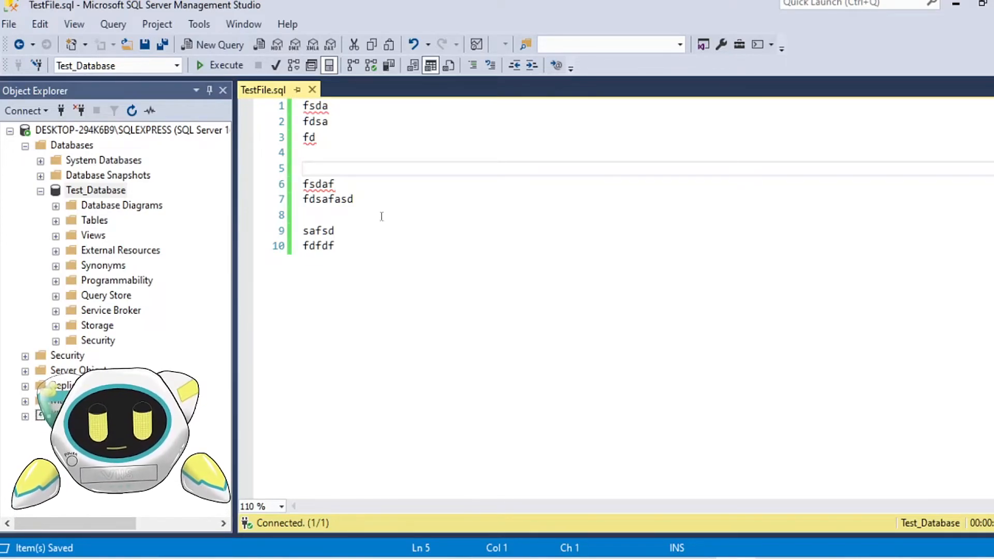
# Step: Close the TestFile.sql query and disconnect Object Explorer from the SQLEXPRESS server
pyautogui.click(312, 89)
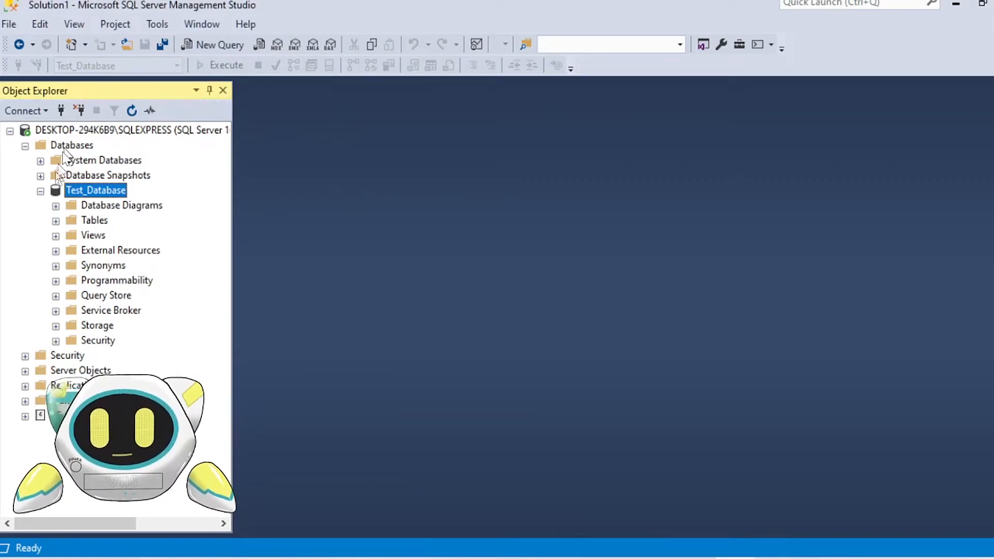
pyautogui.click(83, 130)
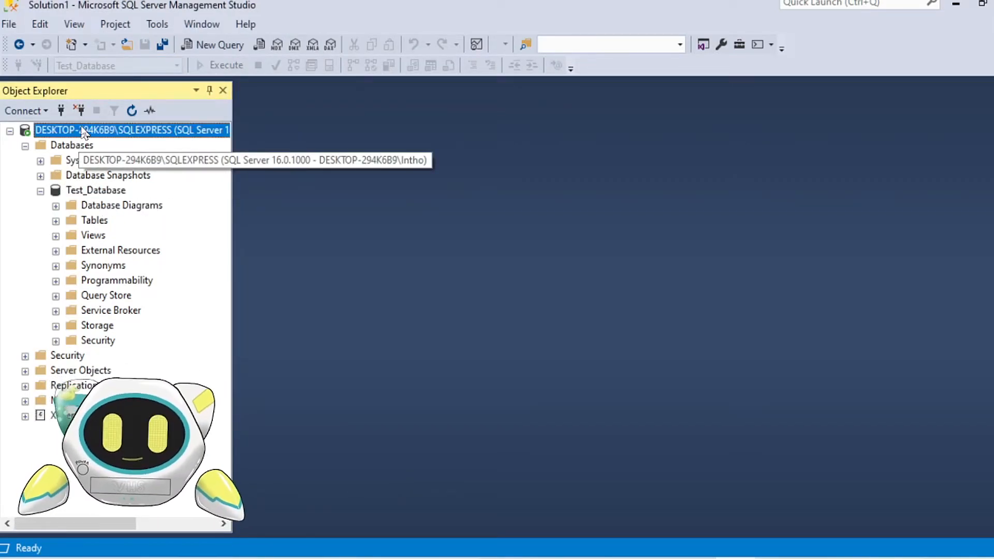
pyautogui.click(79, 110)
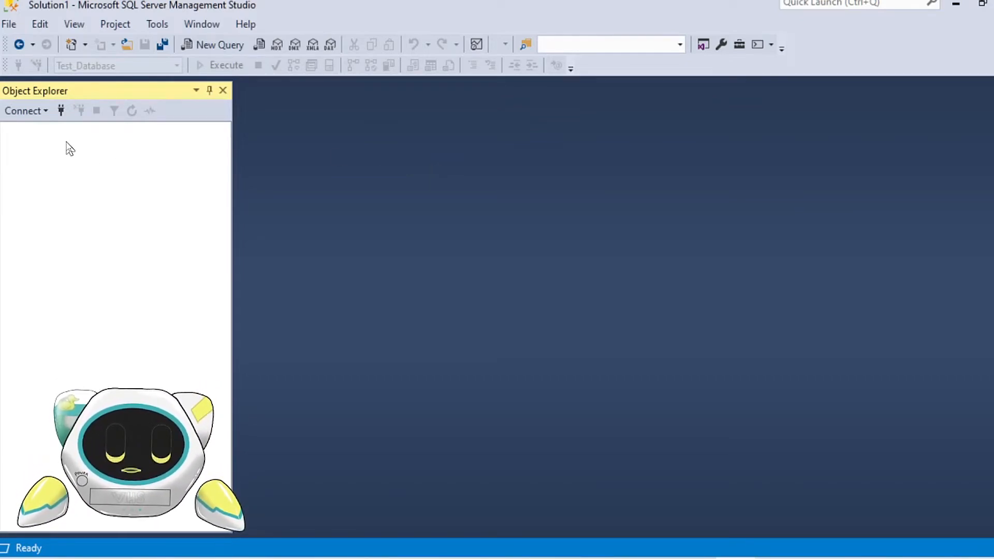
# Step: Reconnect to the Database Engine DESKTOP-294K6B9\SQLEXPRESS with Windows Authentication and expand Databases and Test_Database
pyautogui.click(61, 111)
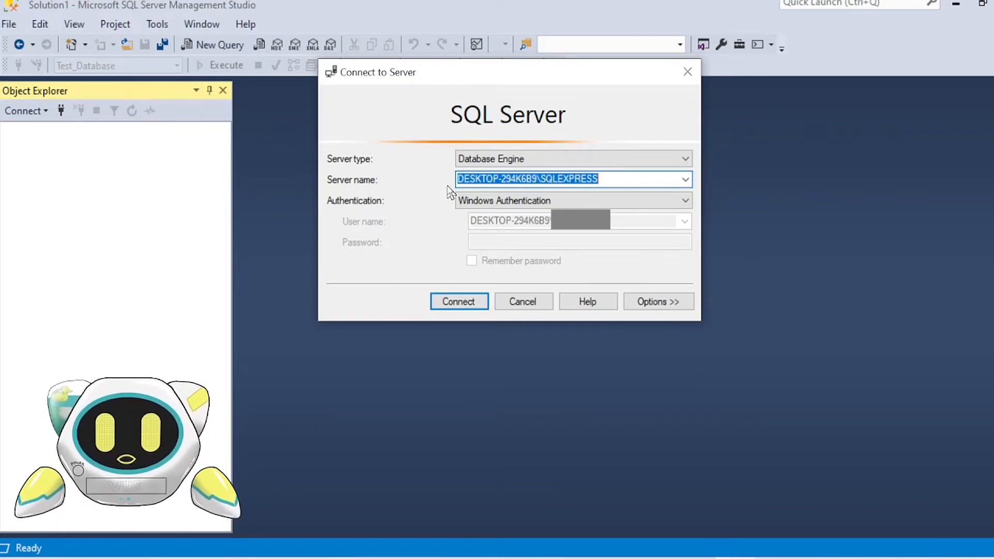
pyautogui.click(502, 181)
pyautogui.click(602, 179)
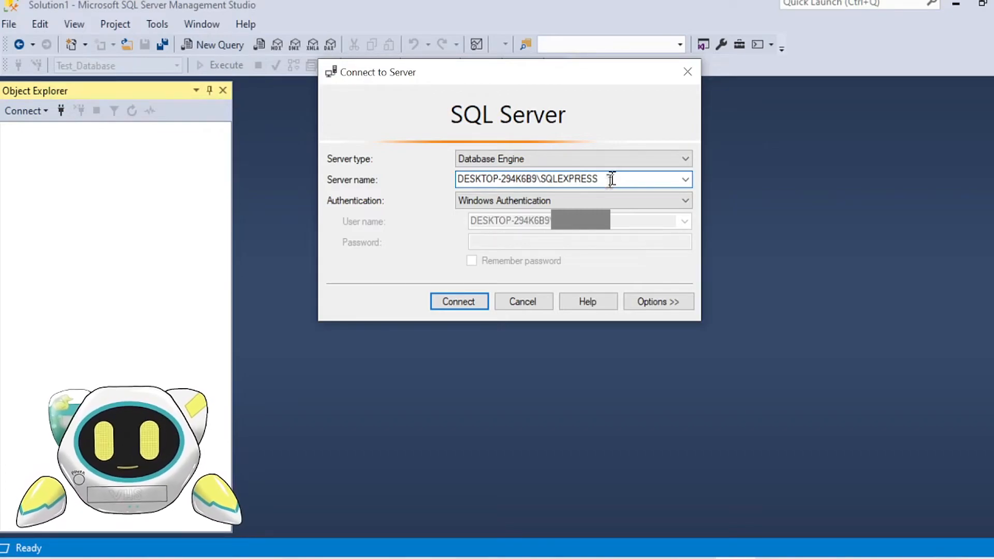
pyautogui.click(450, 303)
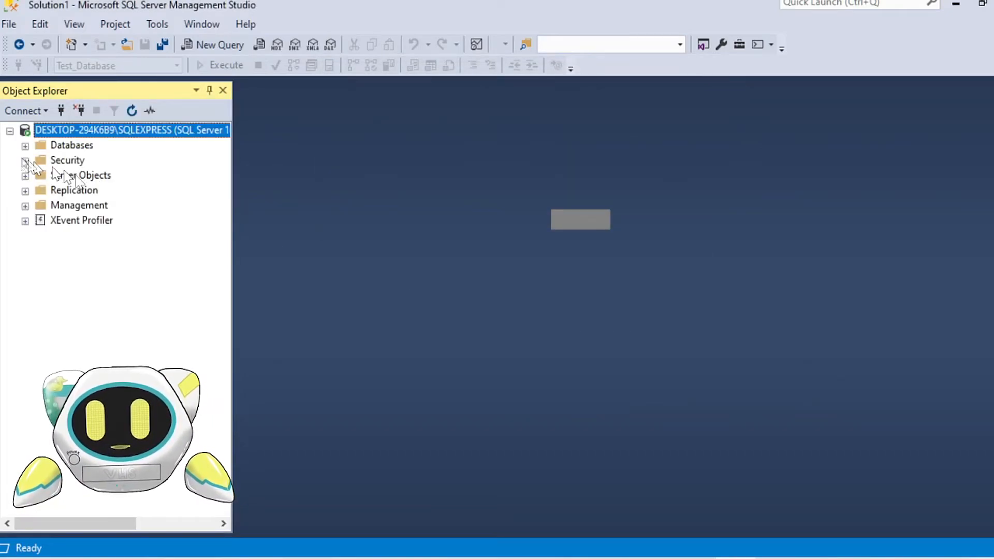
pyautogui.click(24, 145)
pyautogui.click(40, 191)
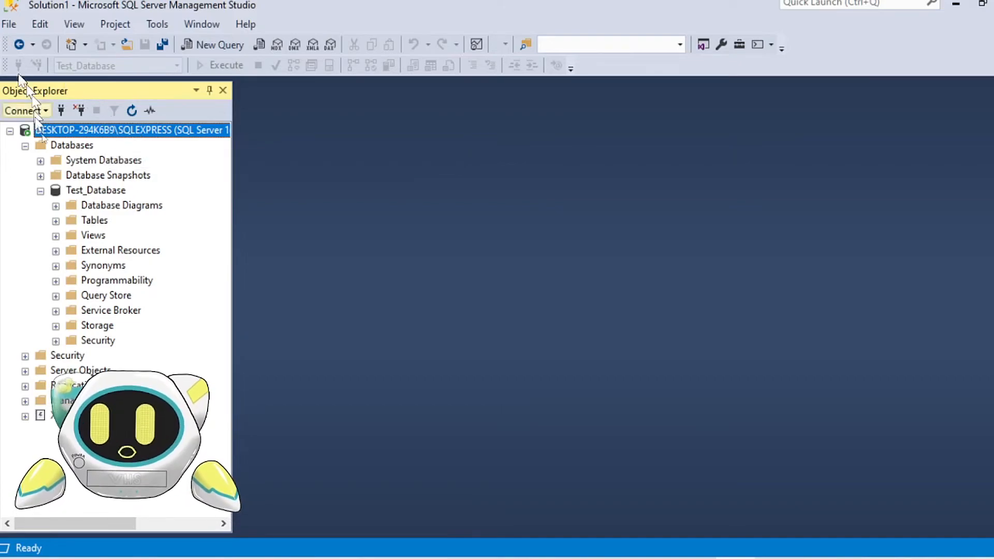
# Step: Open the saved TestFile.sql query file from the desktop
pyautogui.click(9, 24)
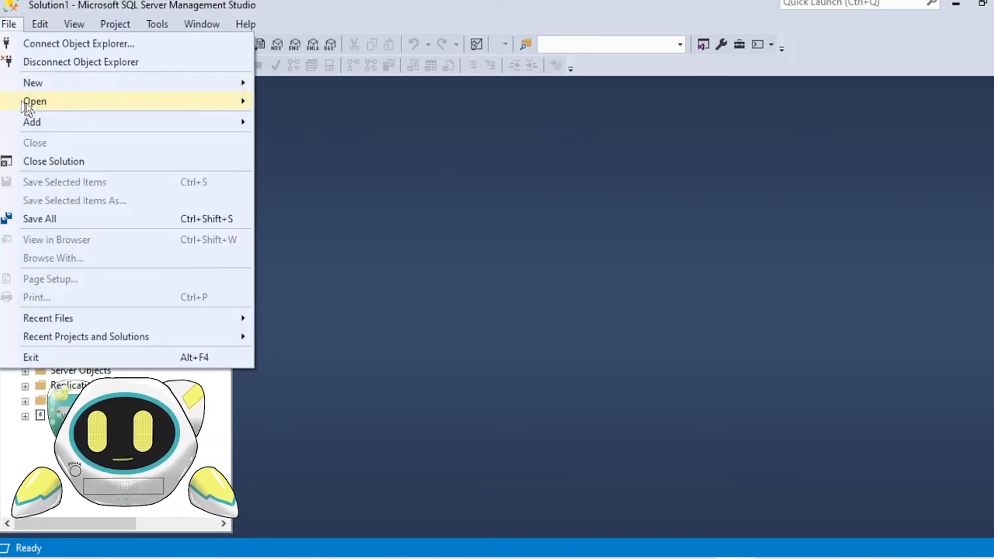
pyautogui.moveTo(31, 101)
pyautogui.click(293, 198)
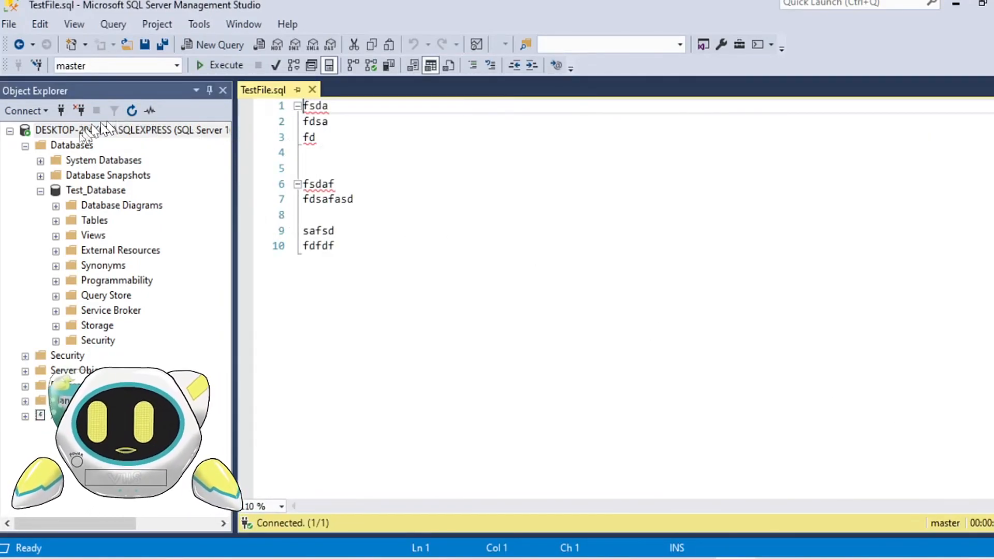
# Step: Set the target database of the TestFile.sql query to Test_Database and place the cursor on line 5
pyautogui.click(76, 133)
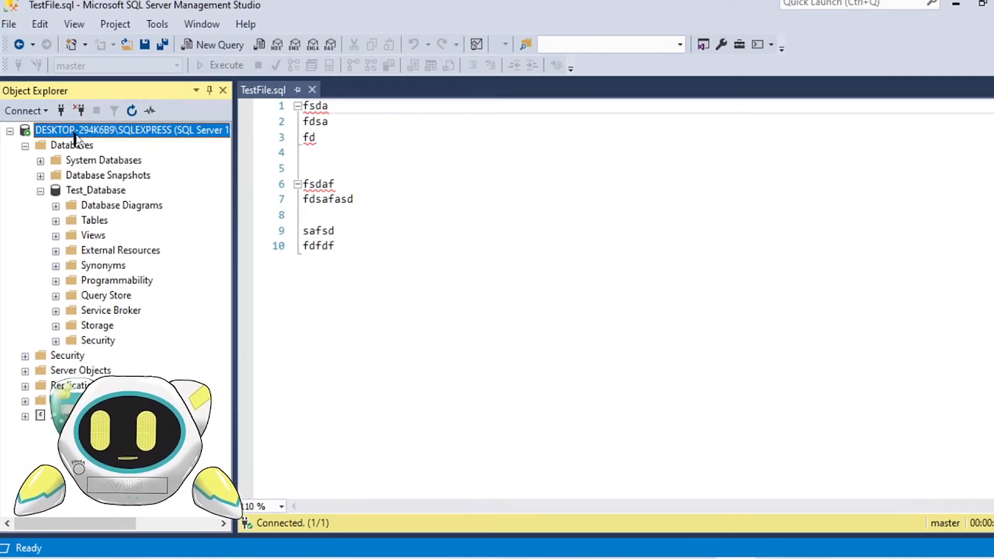
pyautogui.click(363, 137)
pyautogui.click(102, 66)
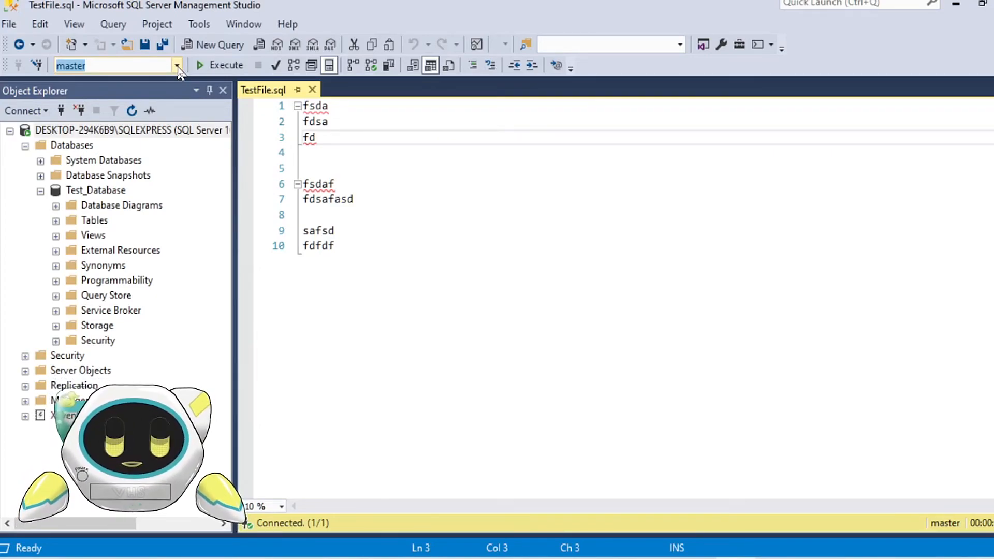
pyautogui.click(178, 67)
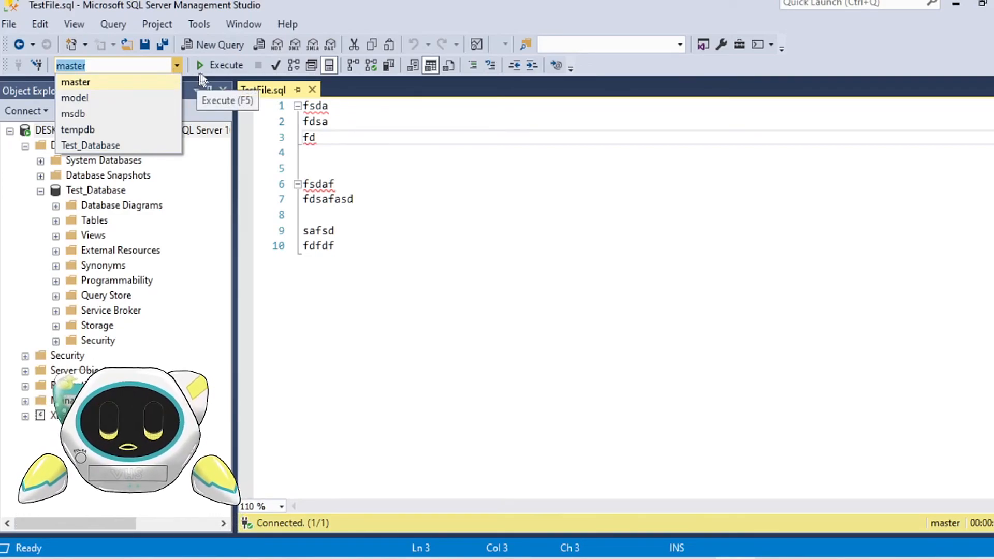
pyautogui.click(100, 146)
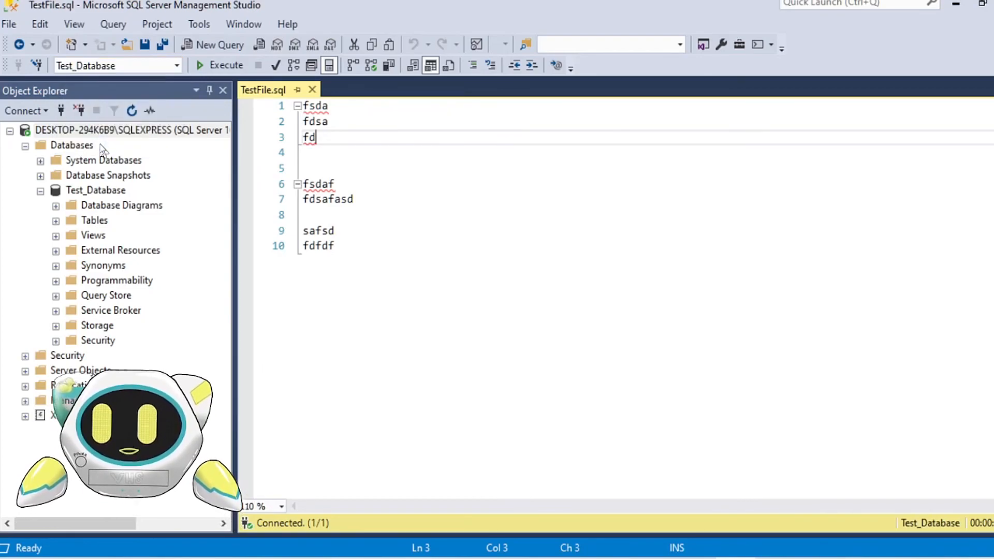
pyautogui.click(349, 167)
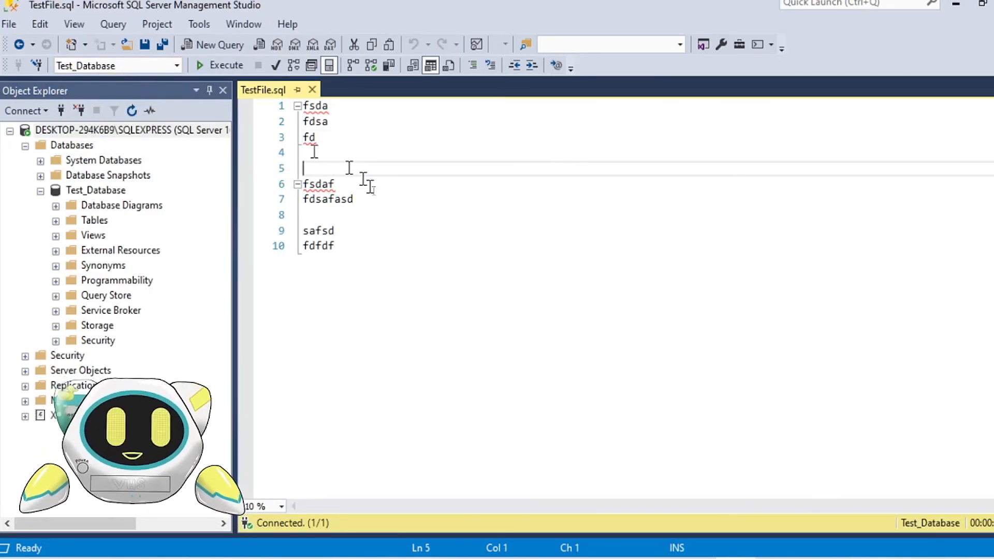